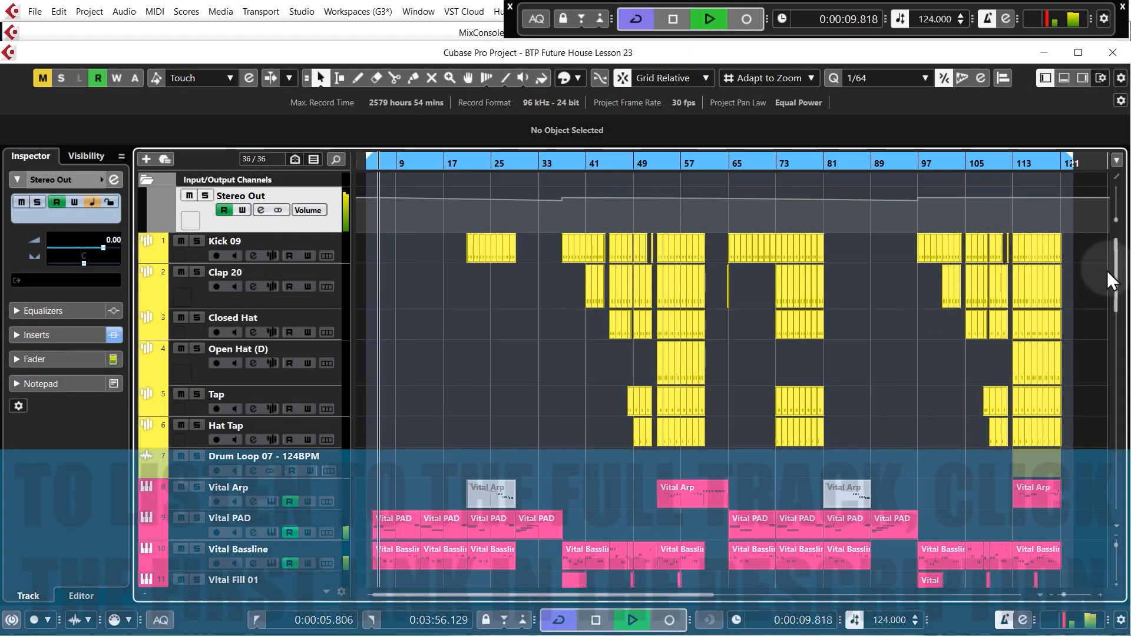
- Look through the finished Future House arrangement's tracks and automation lanes during playback
scroll(1116, 265, "down", 1)
left_click_drag(1117, 266, 1117, 279)
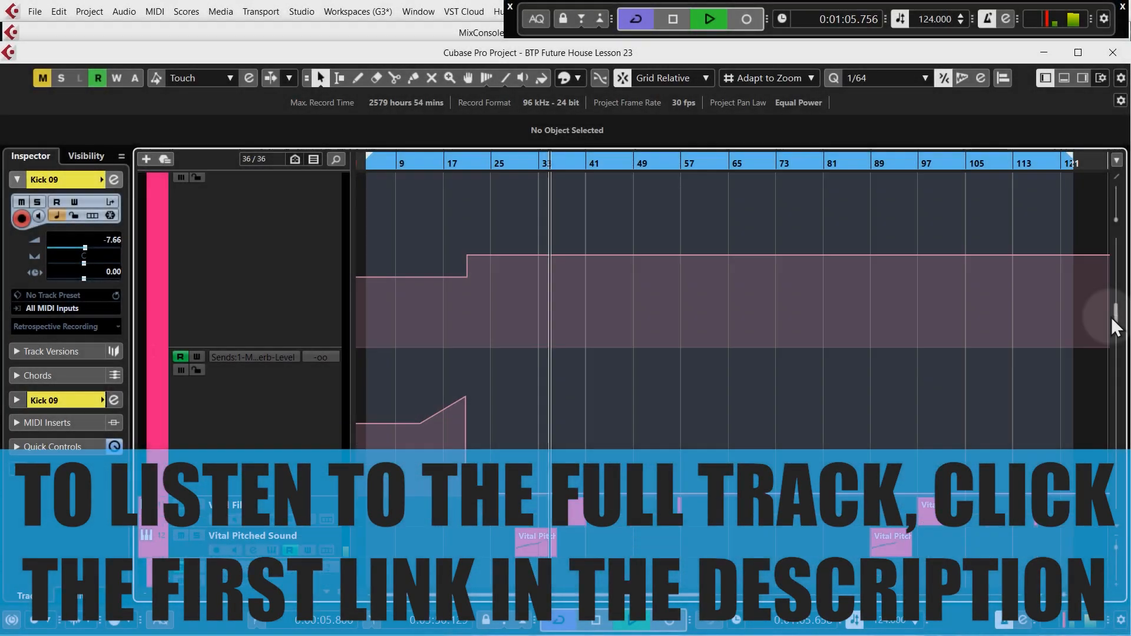
left_click_drag(1114, 317, 1096, 408)
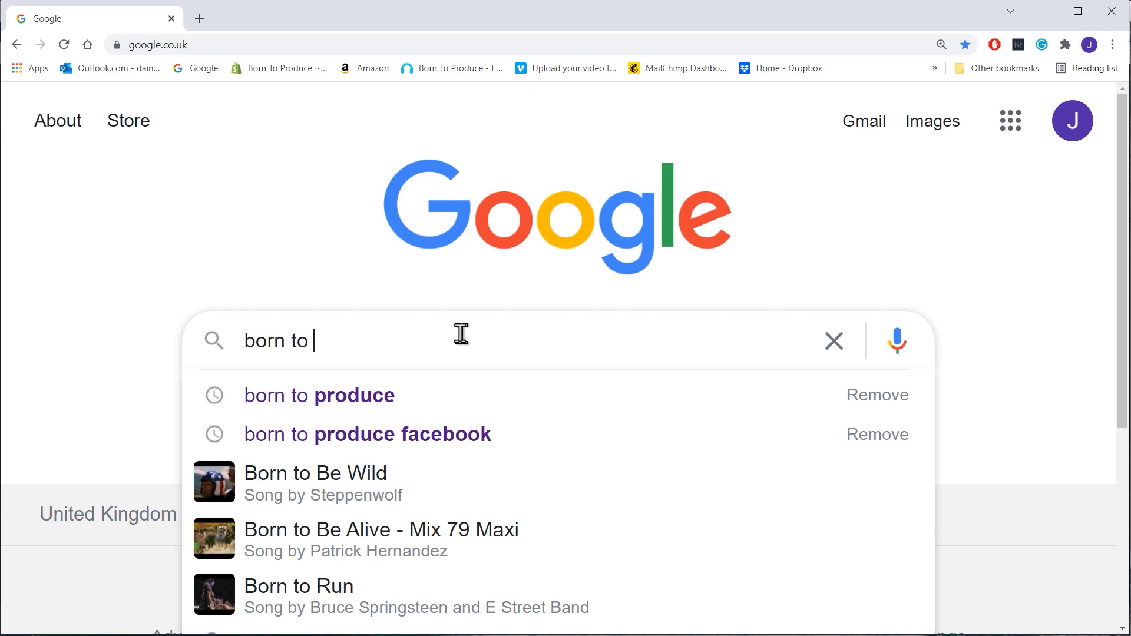
- Search Google for "born to produce", open the Born To Produce website and look over its beginner tutorials
type("produce")
key("Return")
scroll(237, 457, "down", 5)
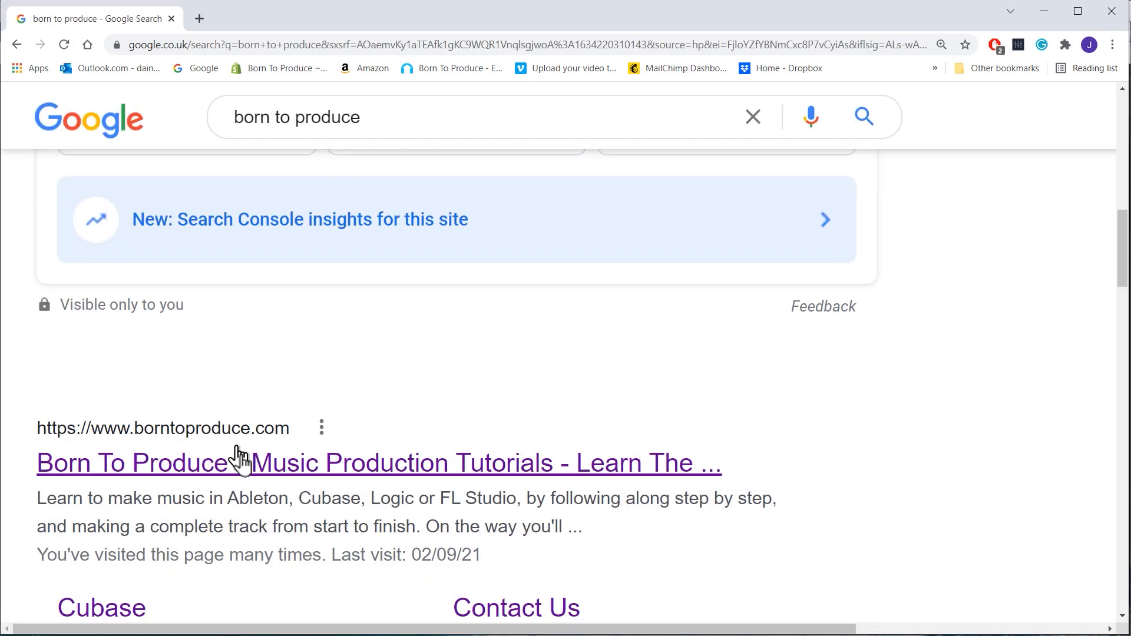
left_click(215, 473)
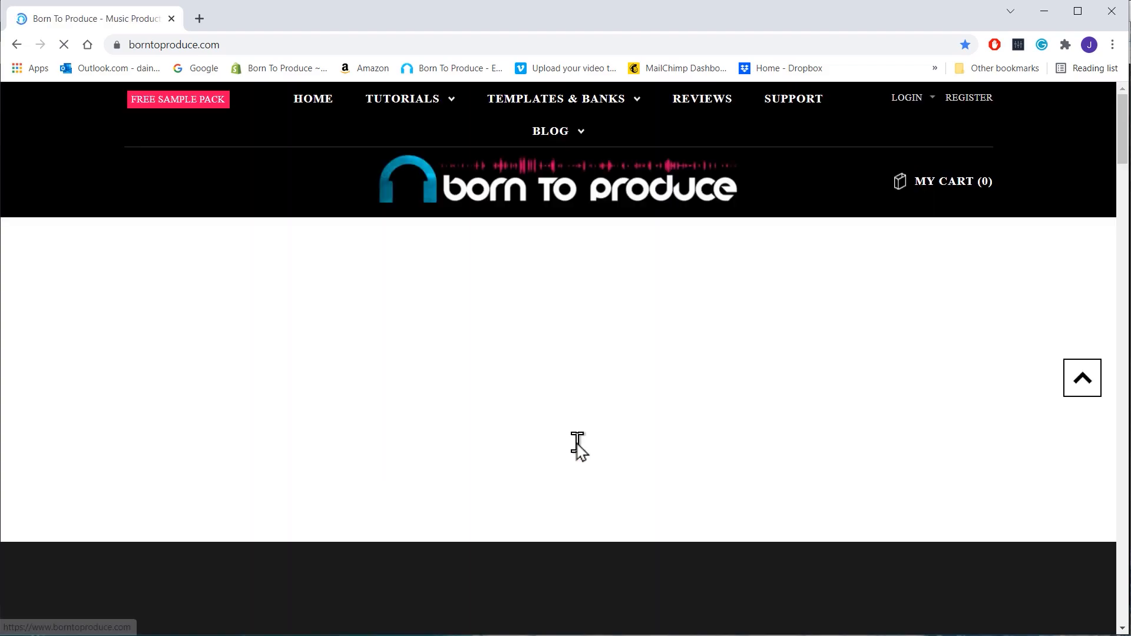
scroll(578, 446, "down", 5)
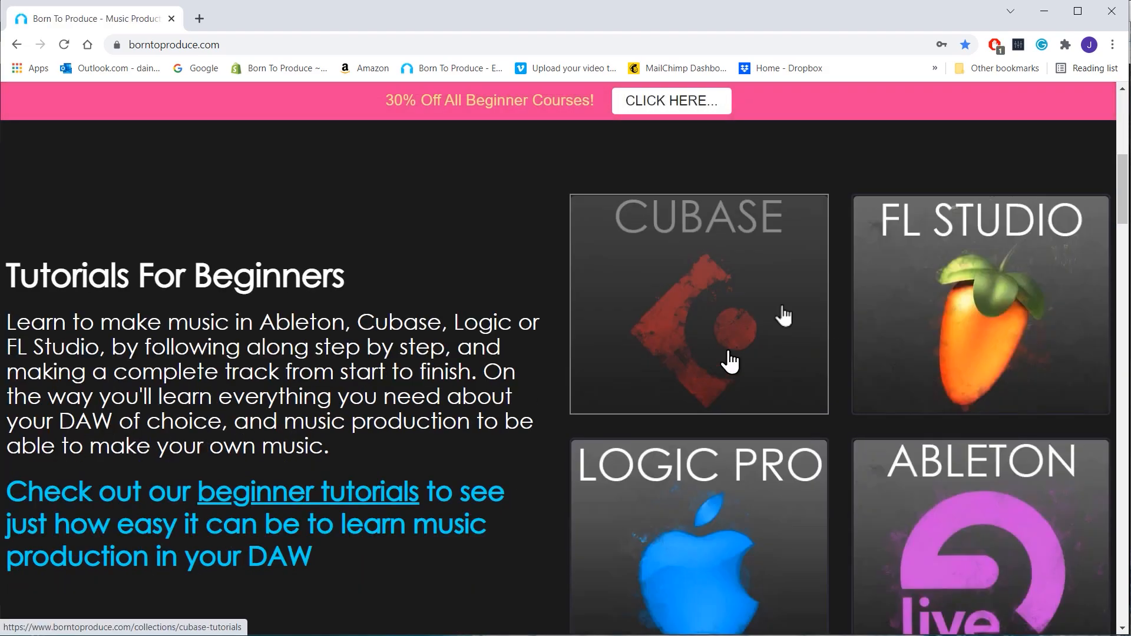
left_click(1045, 13)
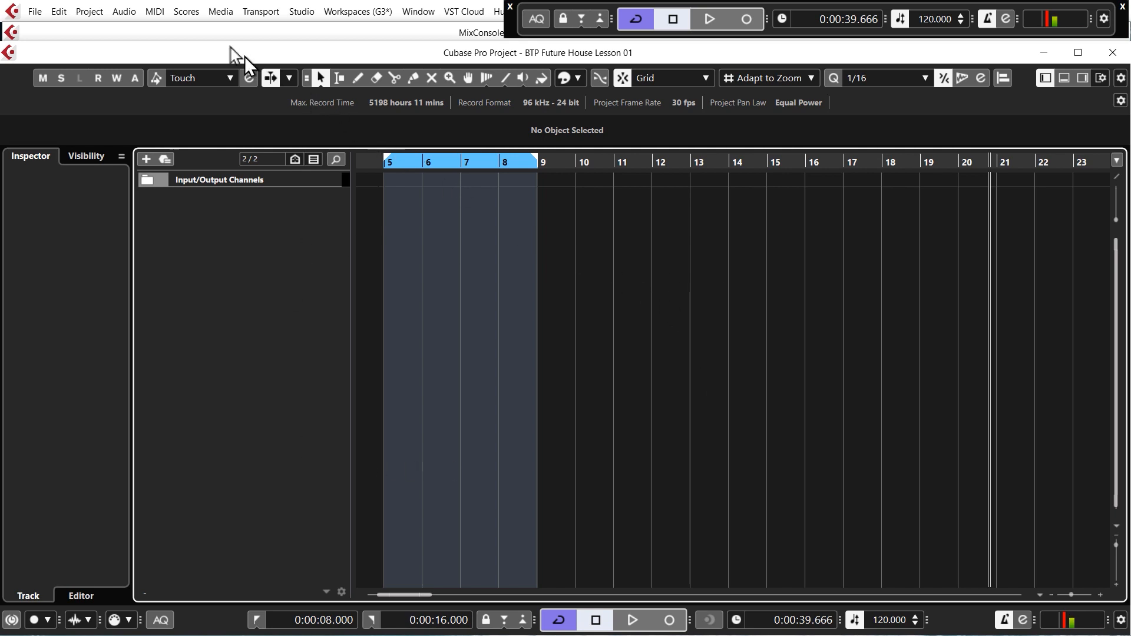
- Review the project's sample rate, bit depth and other Project Setup settings without changing them
left_click(104, 10)
left_click(139, 495)
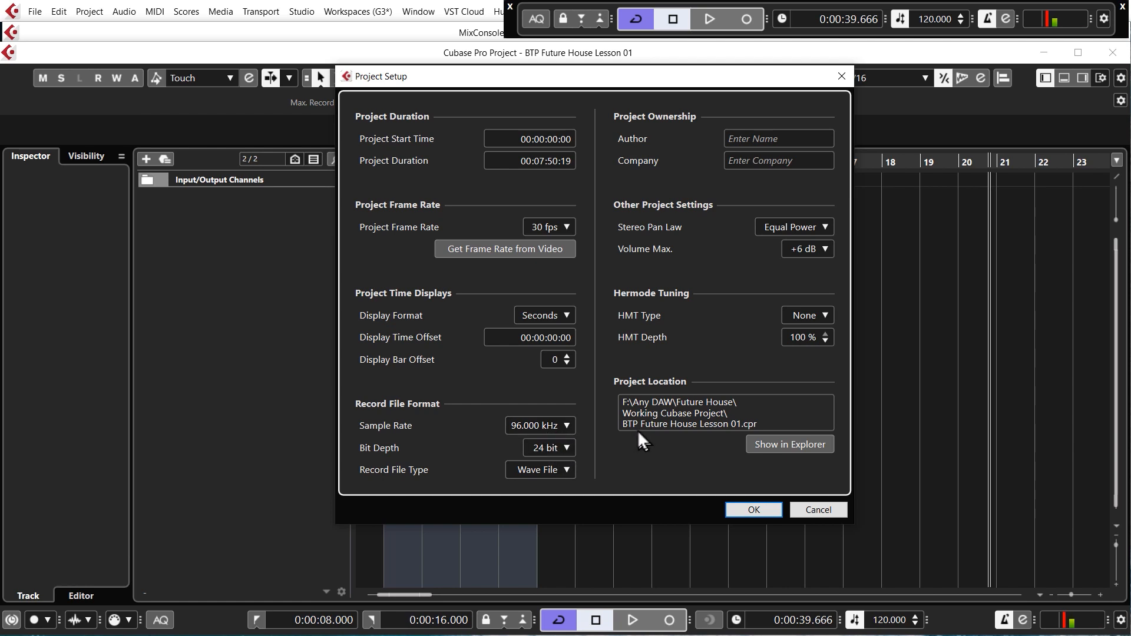
left_click(815, 510)
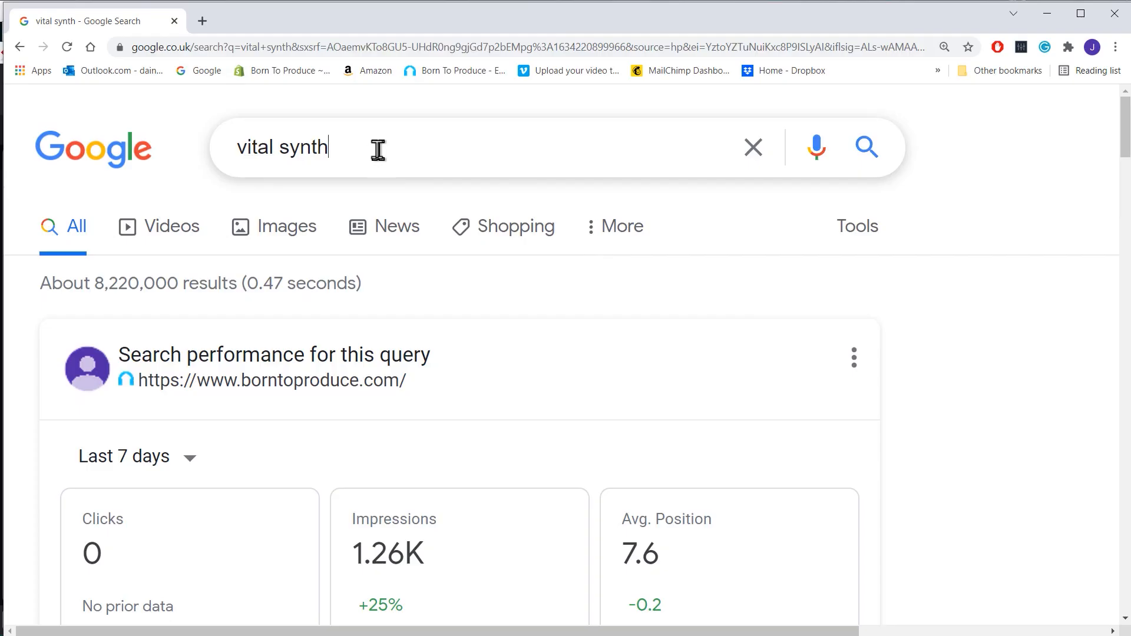
- Open the official Vital website from the "vital synth" search results
left_click_drag(374, 151, 239, 152)
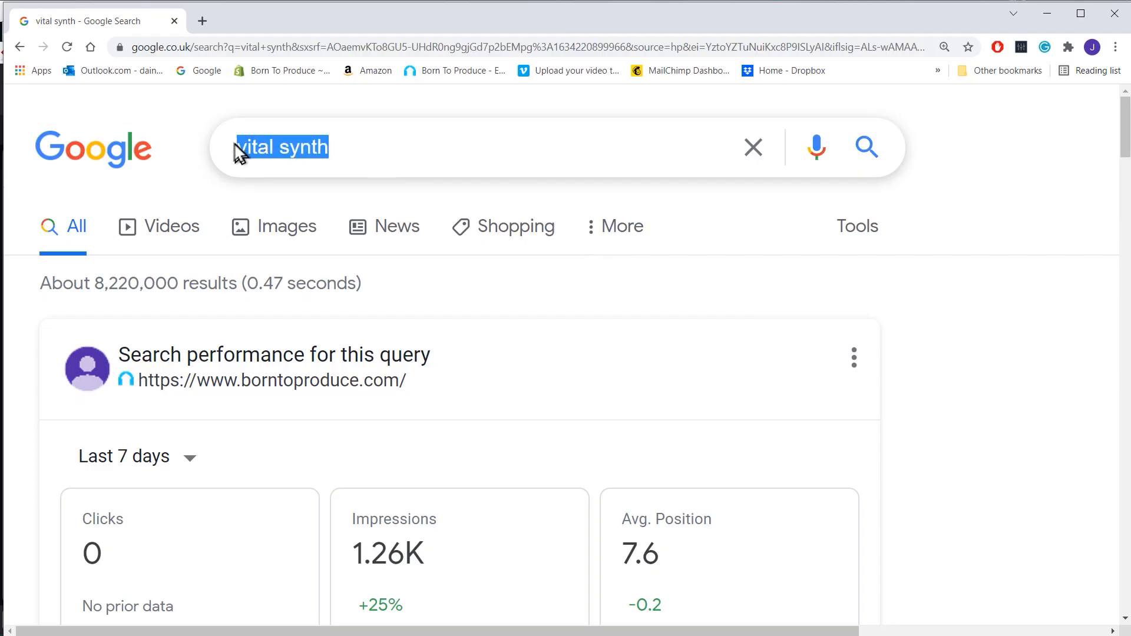
left_click(361, 144)
left_click(977, 364)
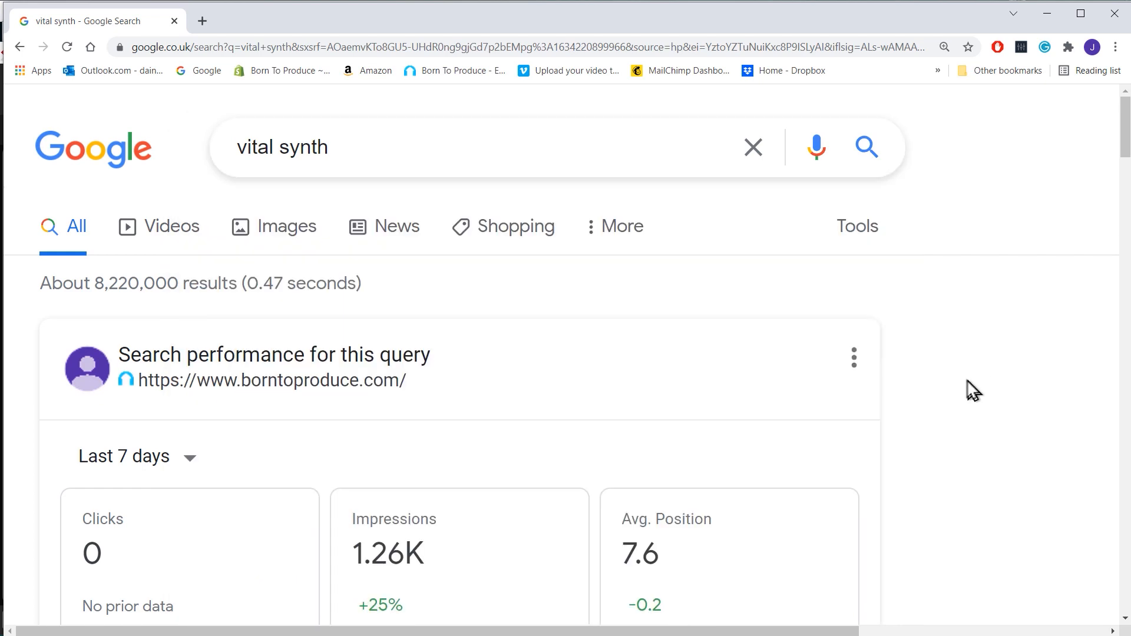
scroll(974, 390, "down", 8)
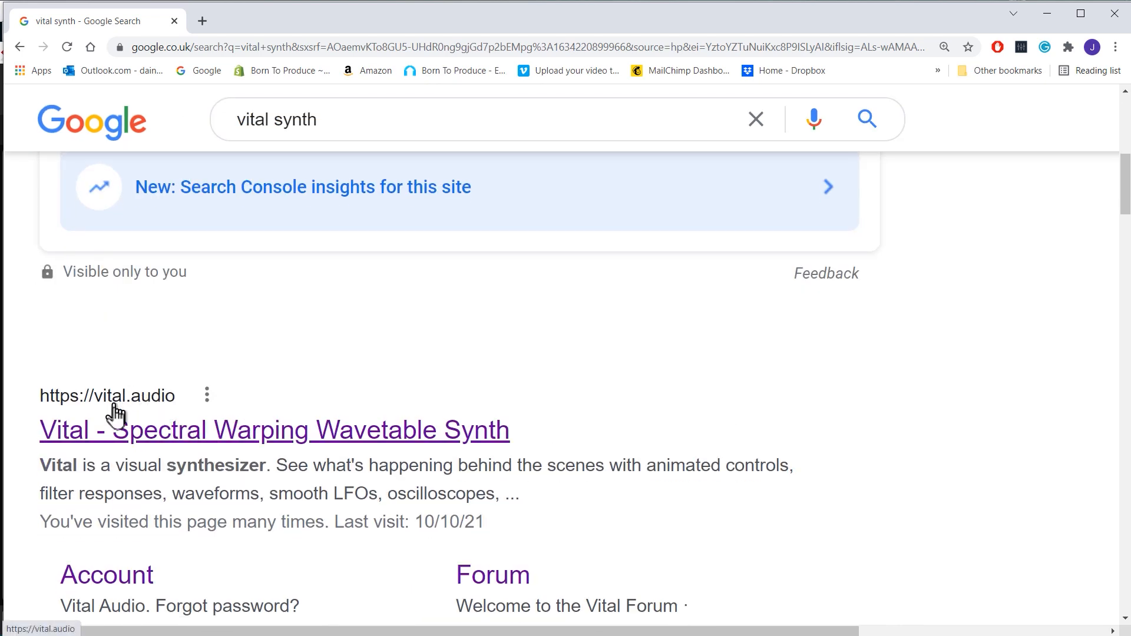
left_click(189, 440)
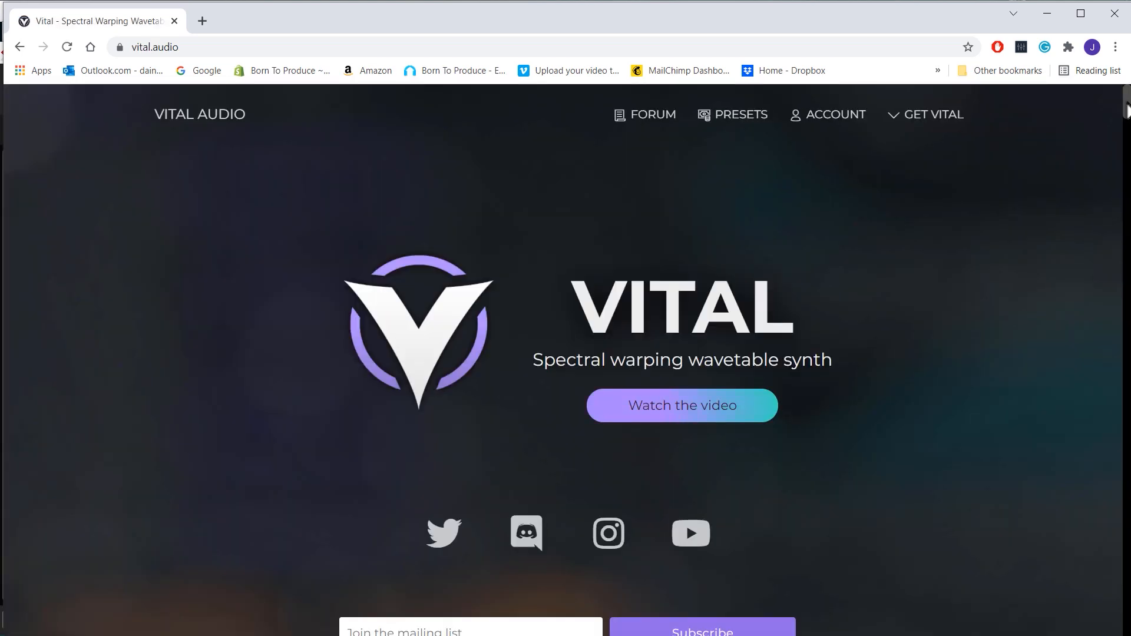
- Choose the free Basic version of Vital and download its Windows (exe) installer
left_click_drag(1127, 109, 1095, 367)
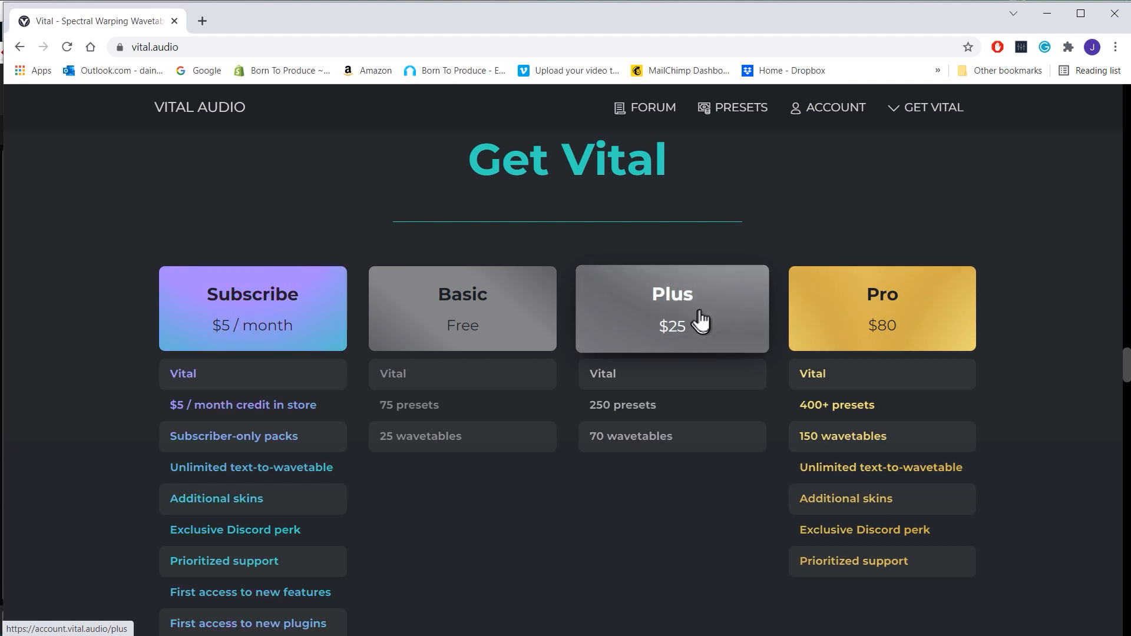
left_click(477, 295)
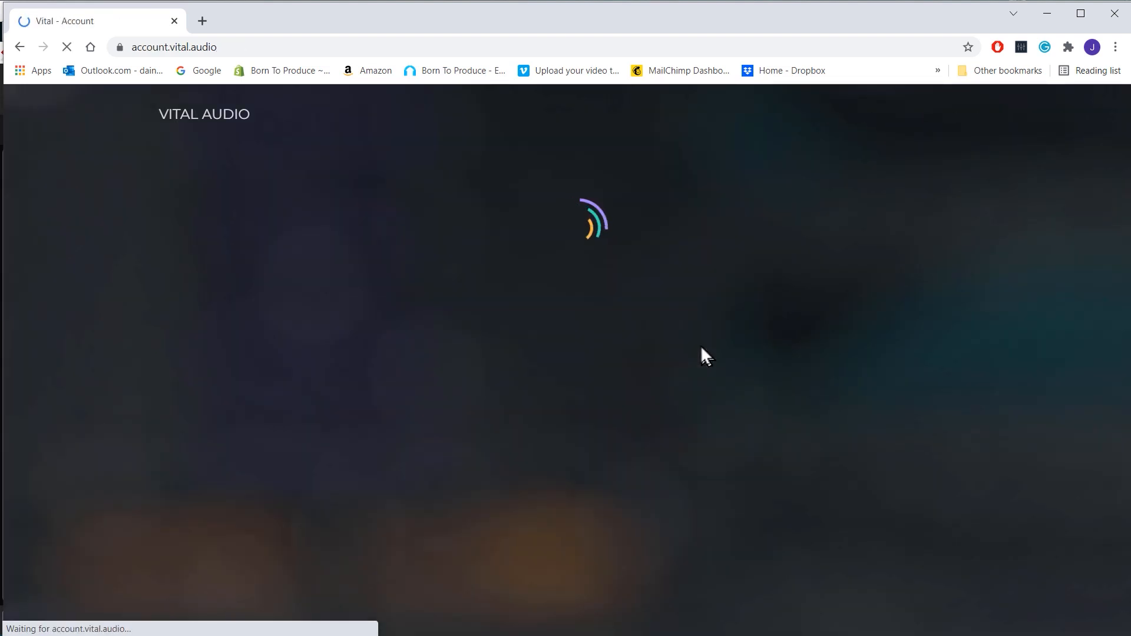
scroll(702, 351, "down", 1)
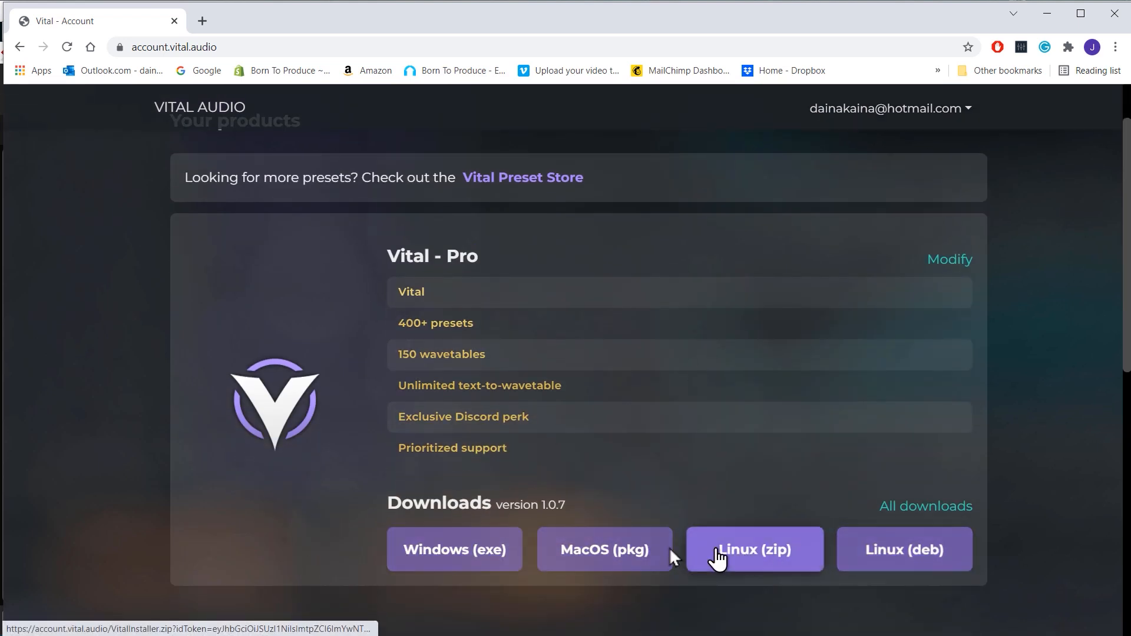
left_click(473, 557)
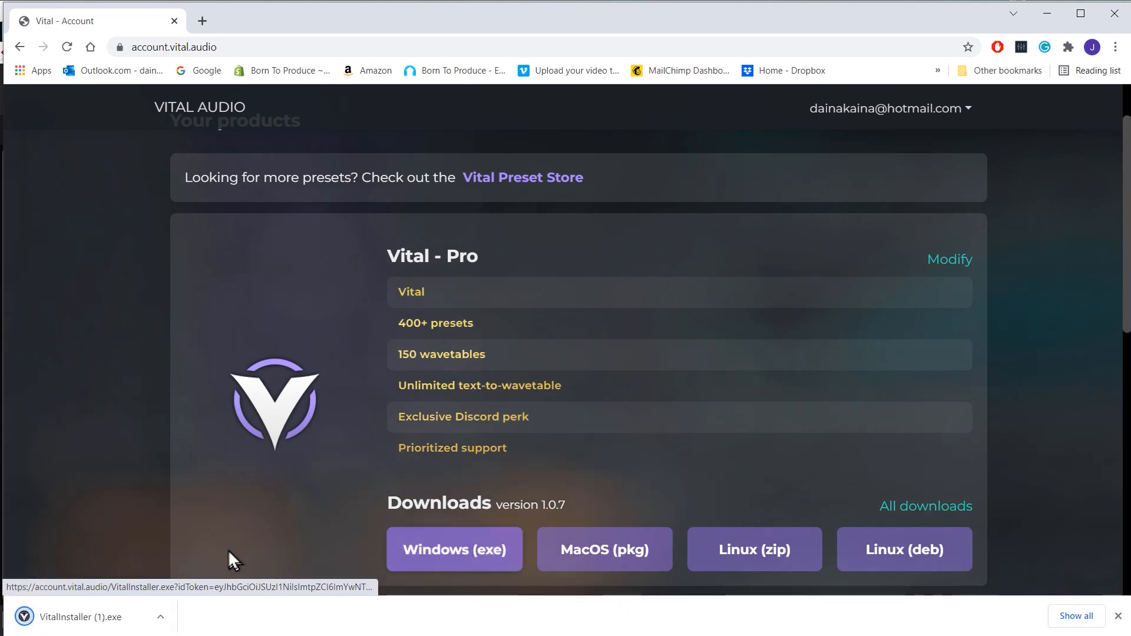
- Run the downloaded Vital installer and accept the license agreement to continue the setup
left_click(93, 617)
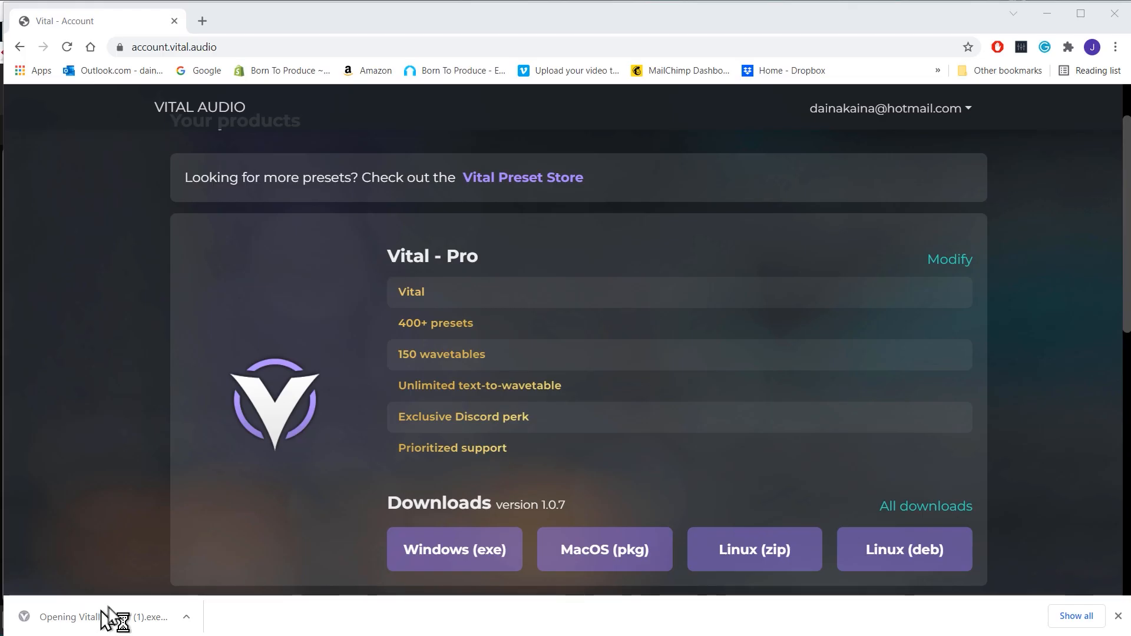
left_click(612, 334)
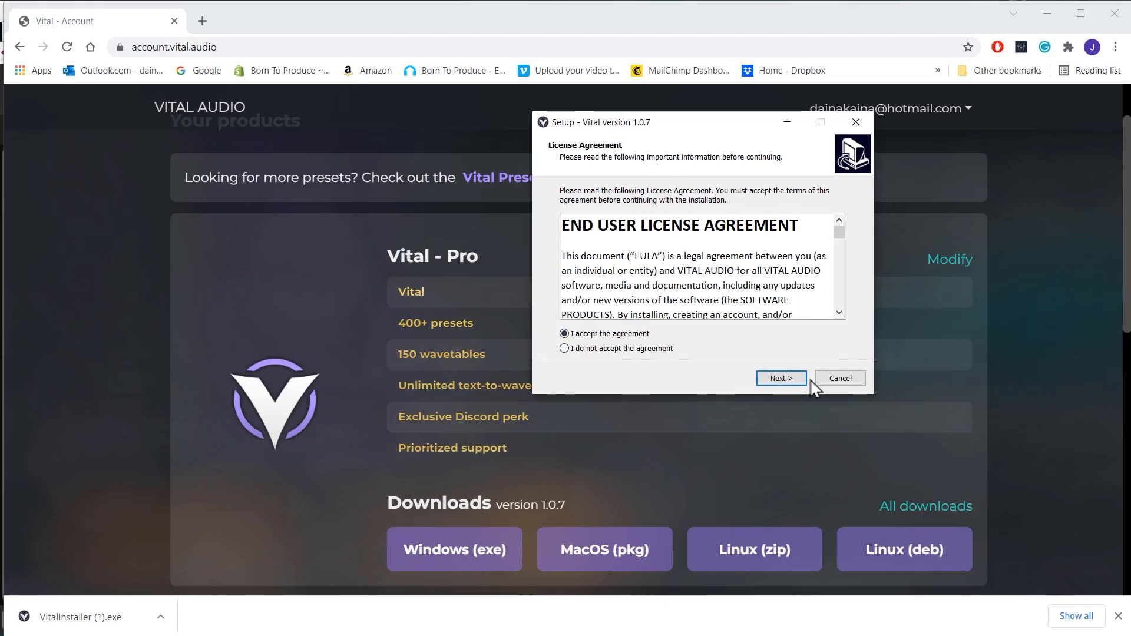
left_click(782, 379)
left_click(567, 260)
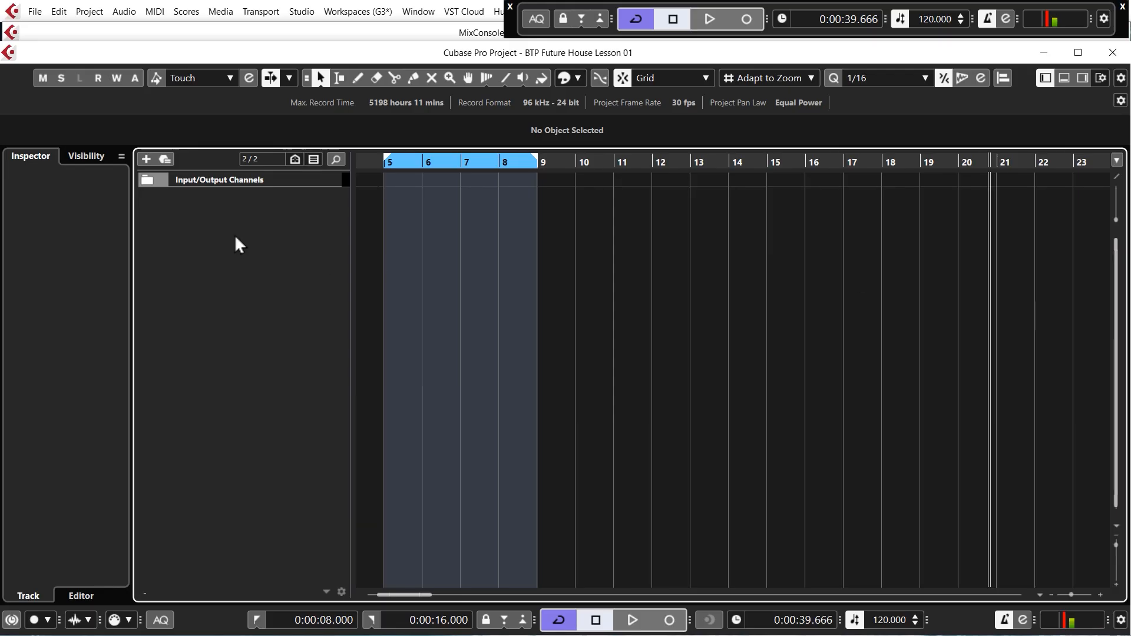
- Add one Vital instrument track routed to Stereo Out in Cubase and move the synth's window fully into view
right_click(236, 237)
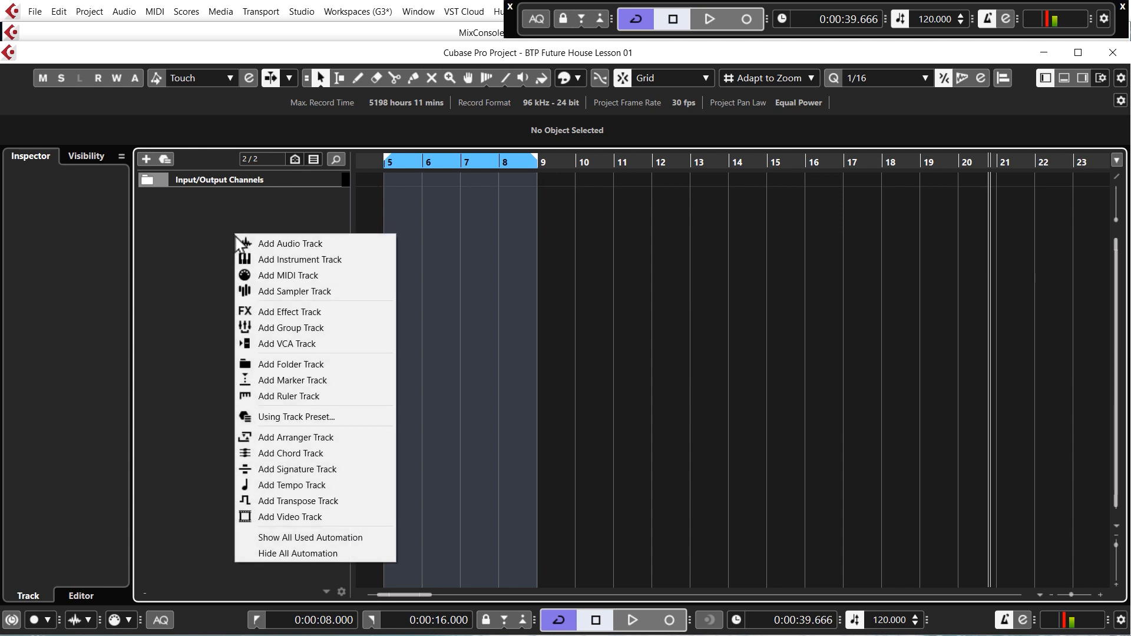
left_click(285, 264)
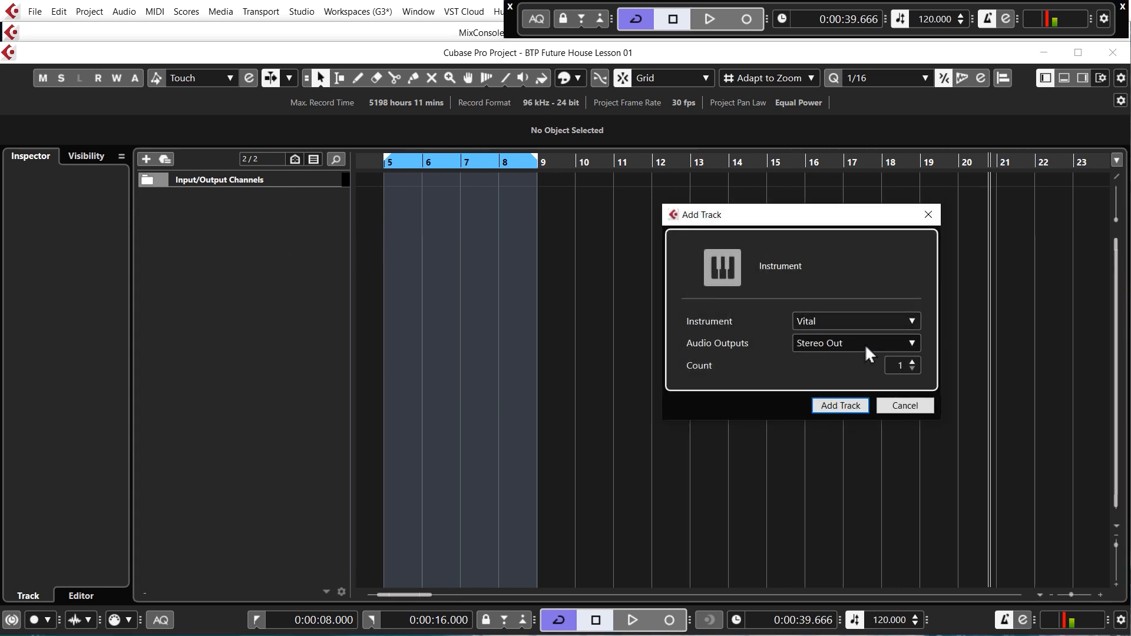
left_click(844, 407)
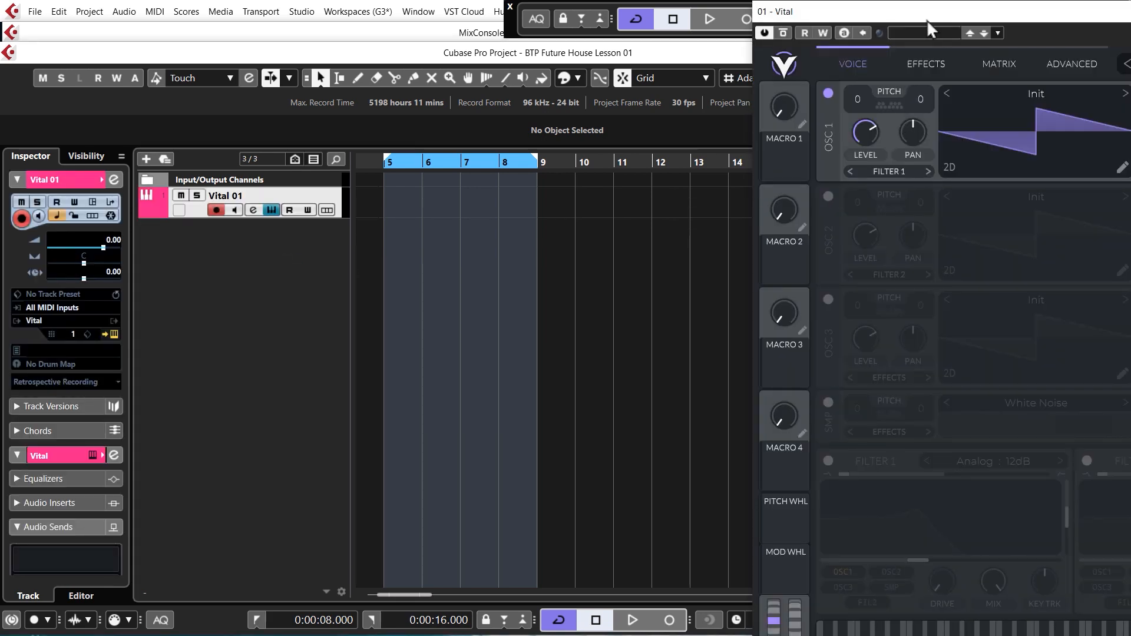
left_click_drag(932, 11, 203, 14)
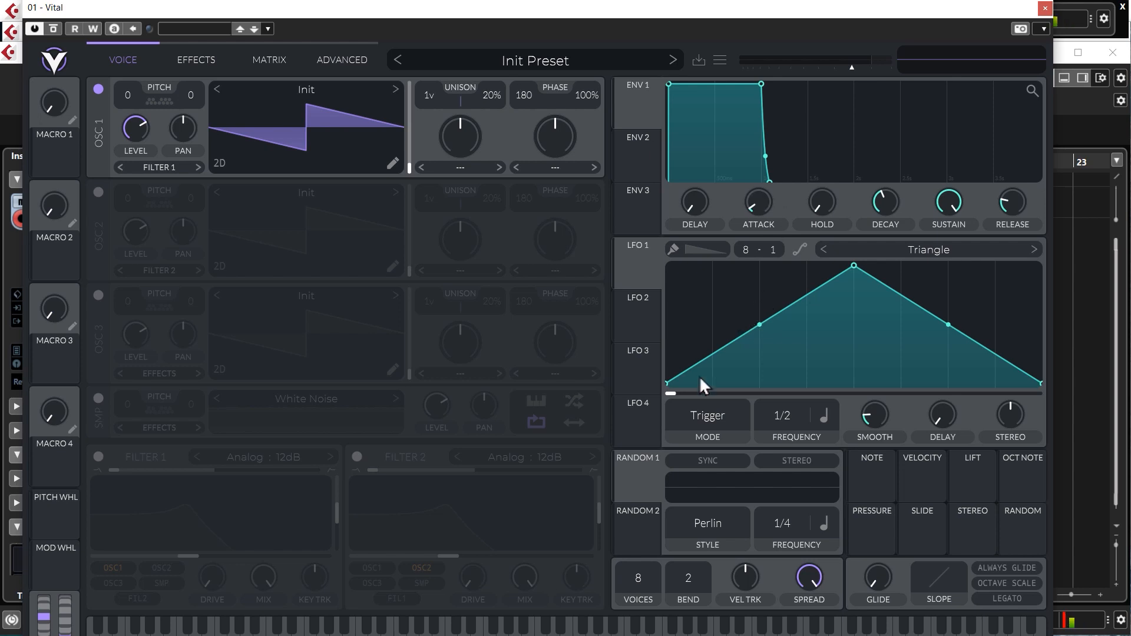
left_click(509, 625)
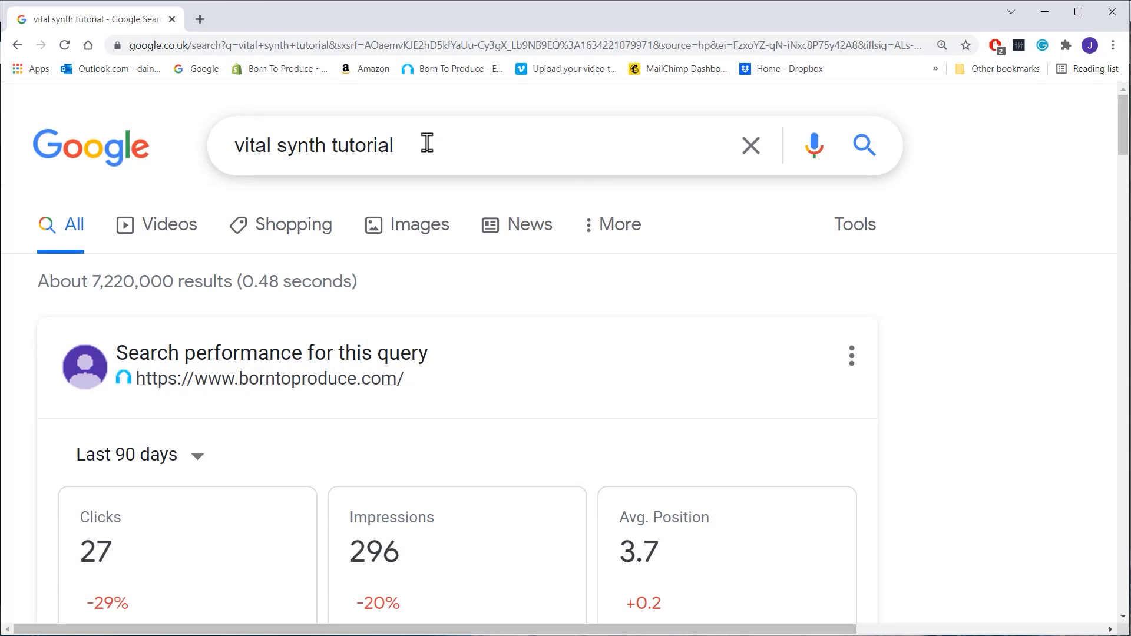
- Open Born To Produce's free VITAL Wavetable Synth tutorial page from the "vital synth tutorial" search results
left_click_drag(422, 144, 232, 157)
left_click(424, 146)
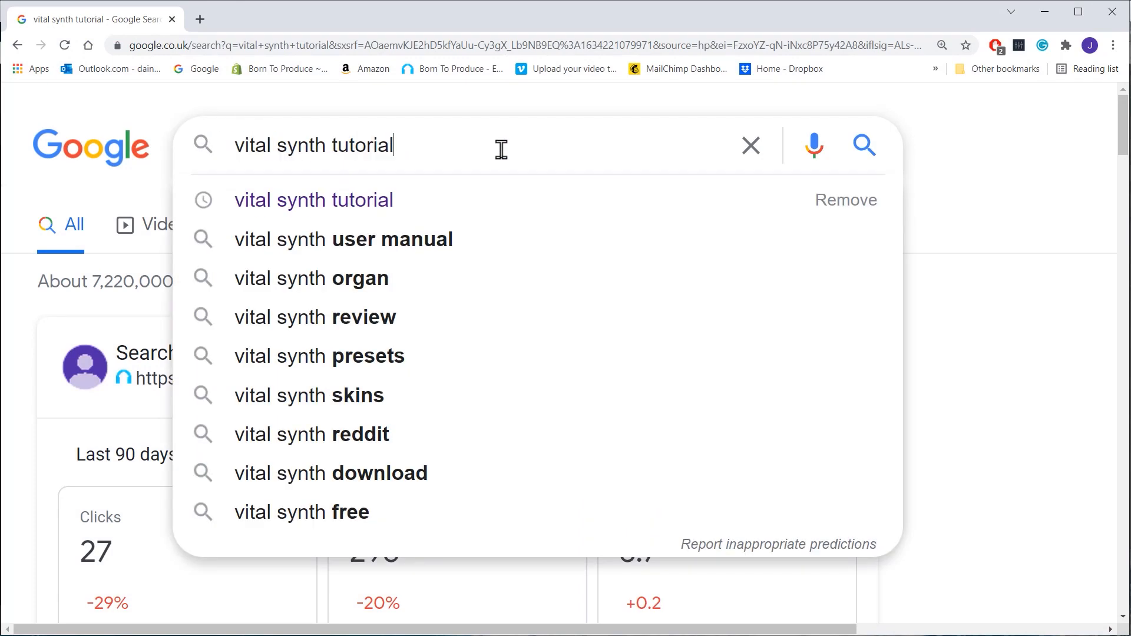
left_click(976, 352)
scroll(976, 354, "down", 12)
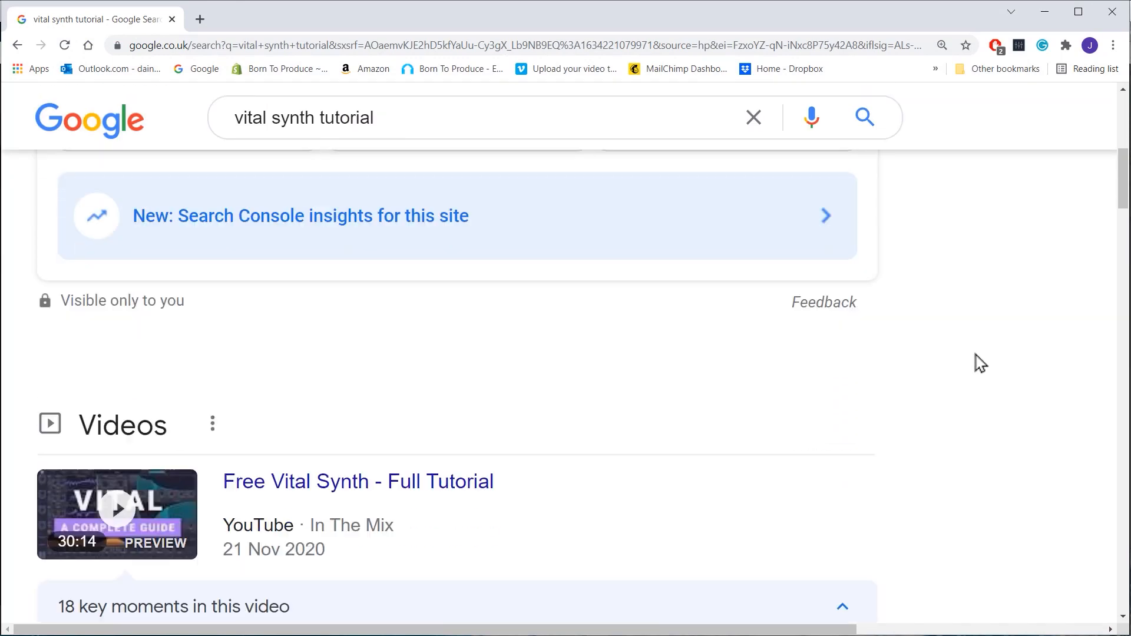
scroll(976, 354, "down", 8)
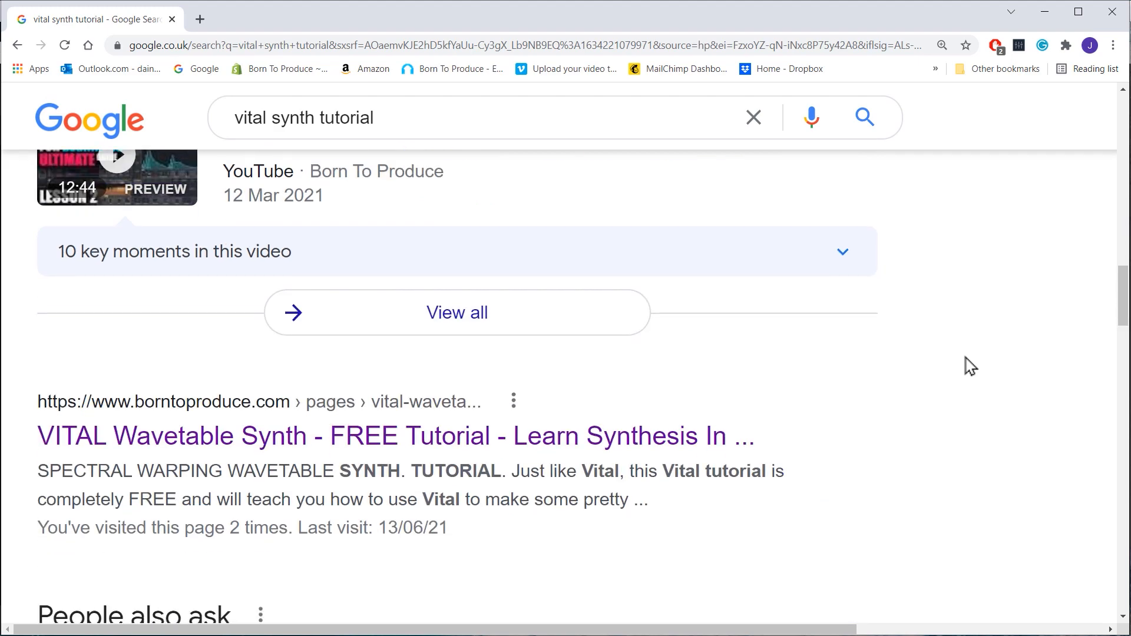
left_click(270, 443)
- Look through the Vital tutorial lessons on the page and return to the Cubase project
scroll(887, 394, "down", 9)
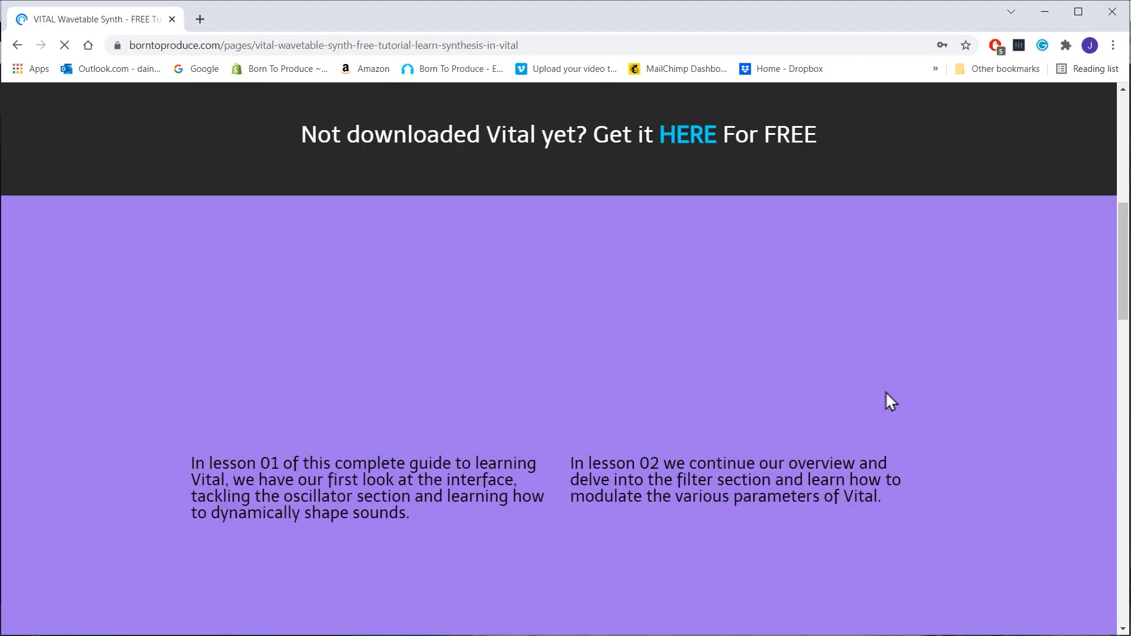
scroll(805, 388, "down", 10)
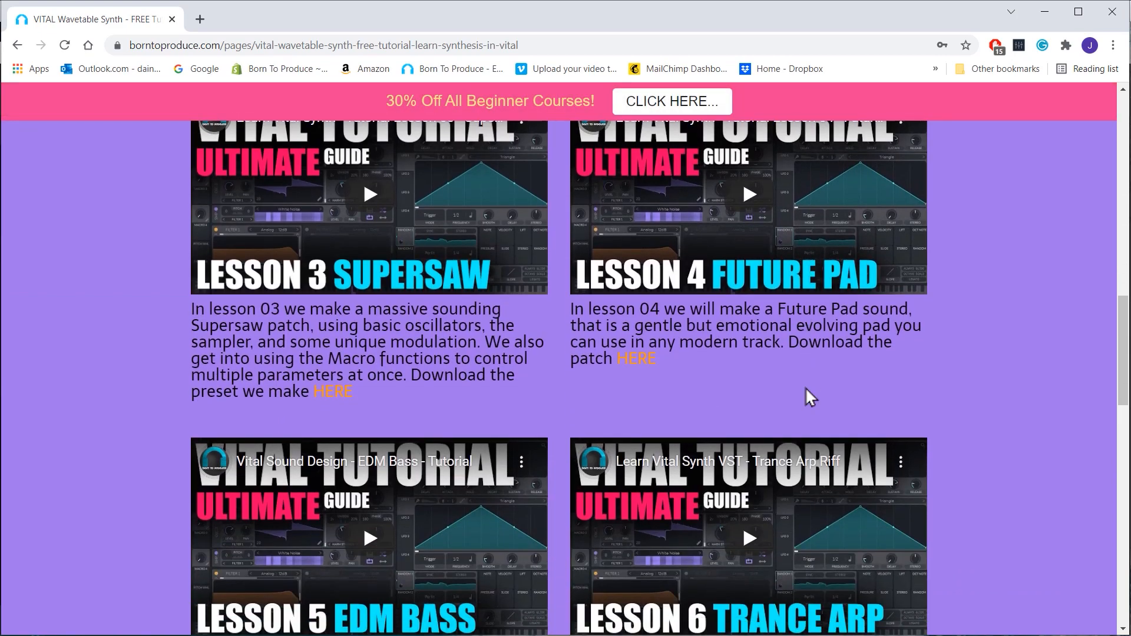
scroll(886, 385, "up", 11)
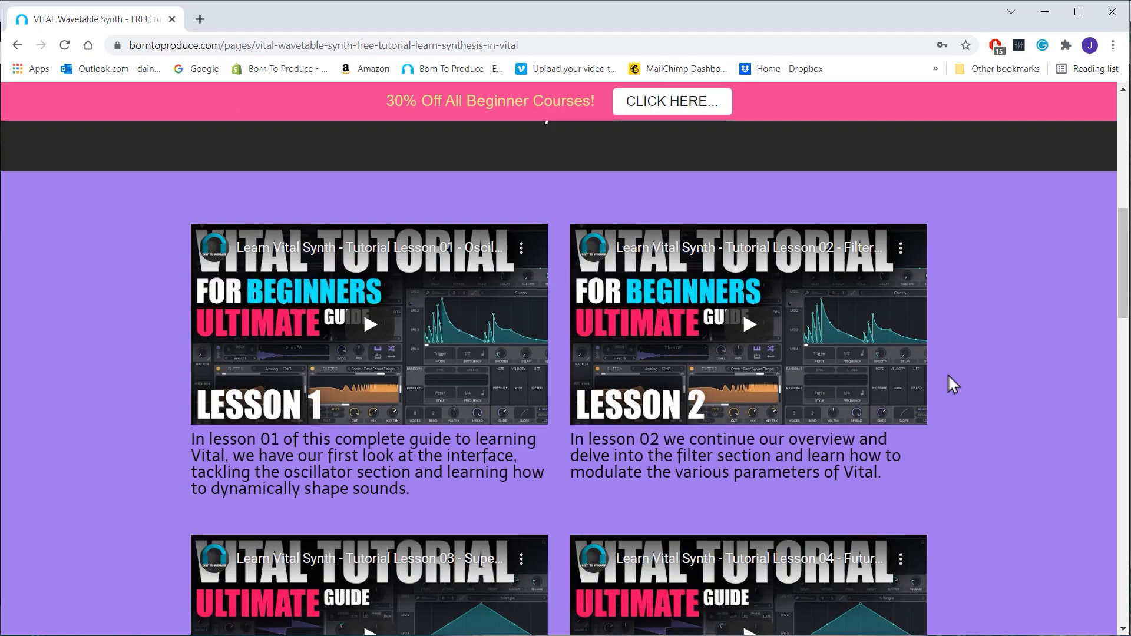
scroll(984, 411, "down", 5)
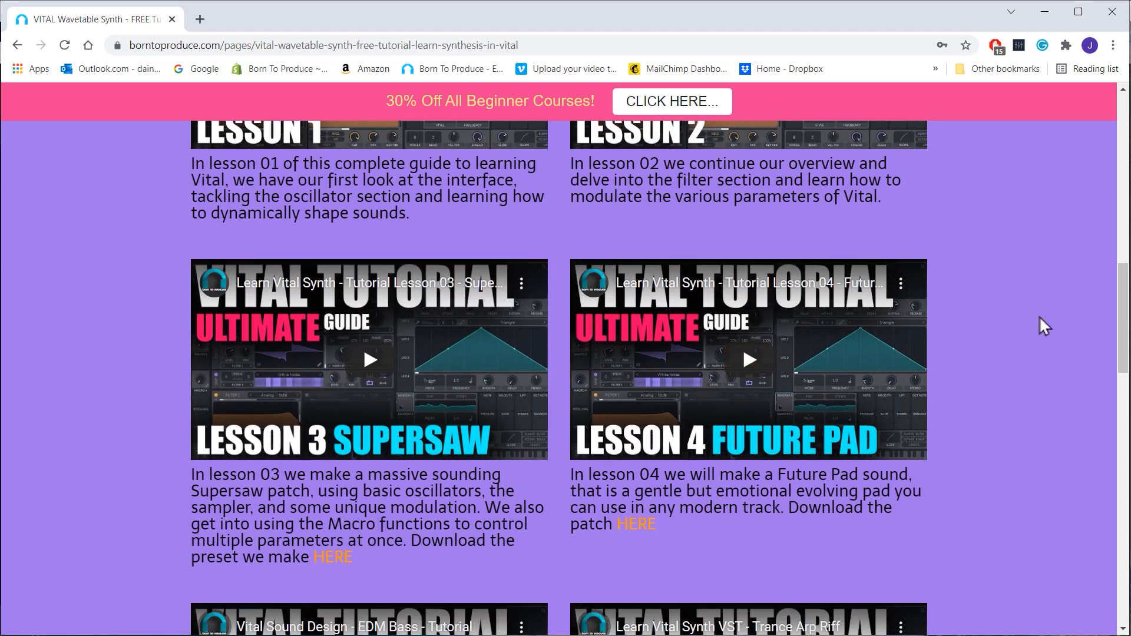
left_click(1048, 13)
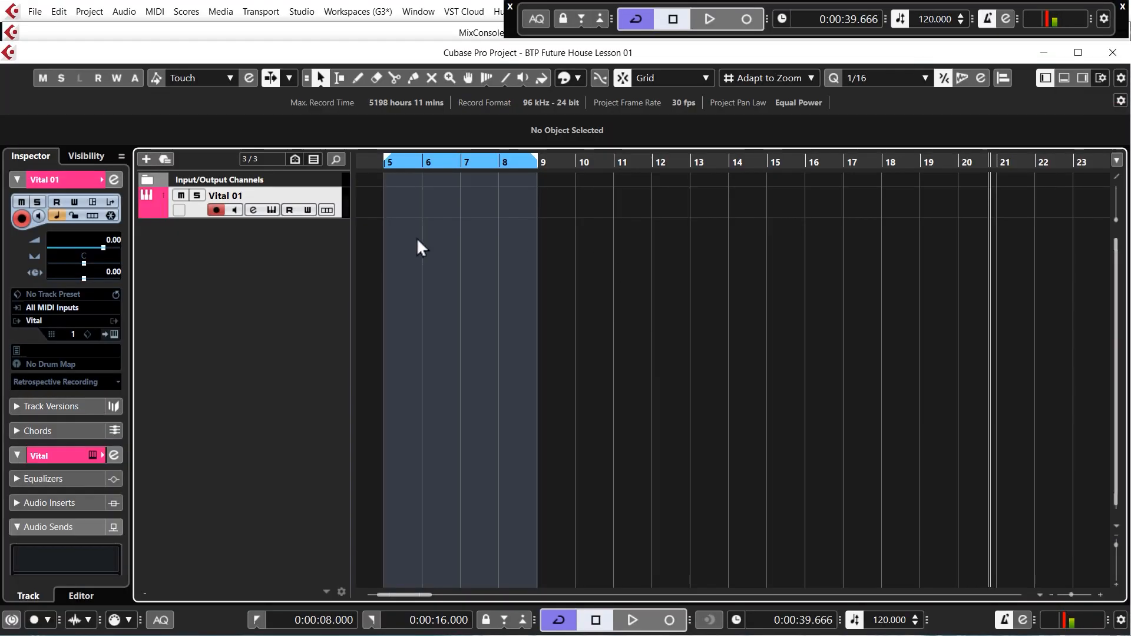
- Draw an eight-bar MIDI part from bar 5 to bar 13 on the Vital 01 track and extend the cycle range to match
key("8")
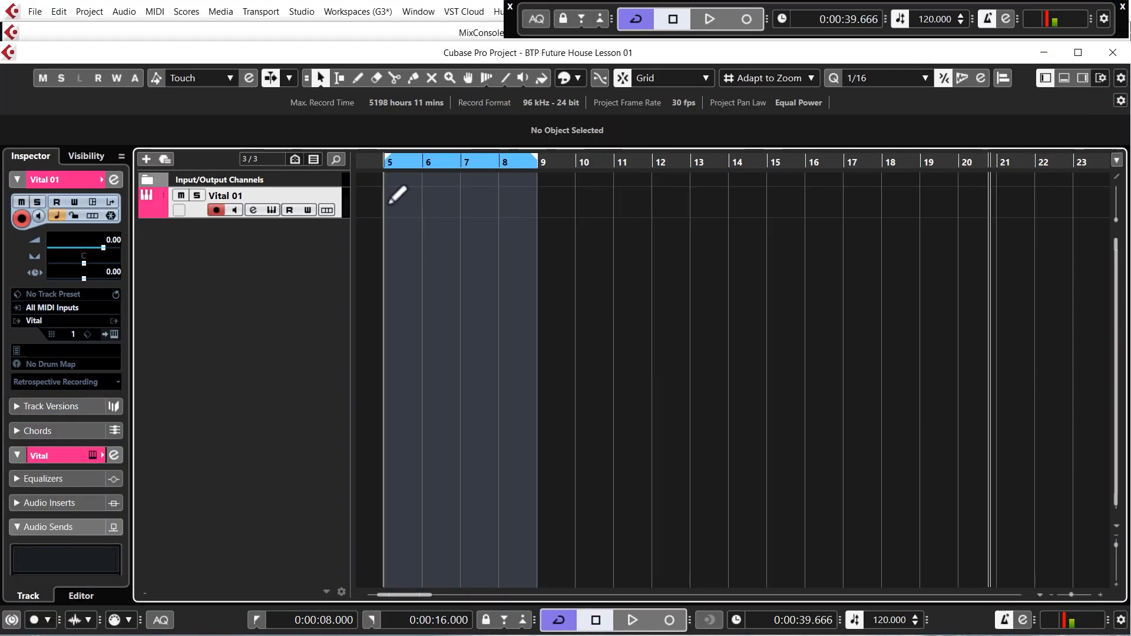
left_click_drag(390, 201, 688, 198)
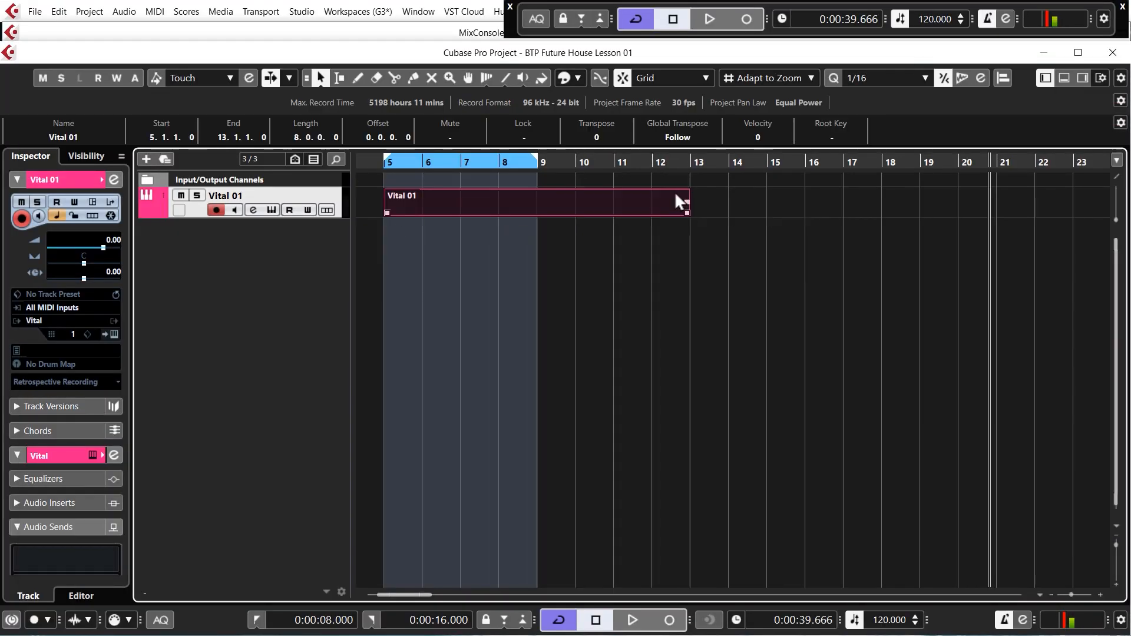
left_click_drag(537, 169, 690, 170)
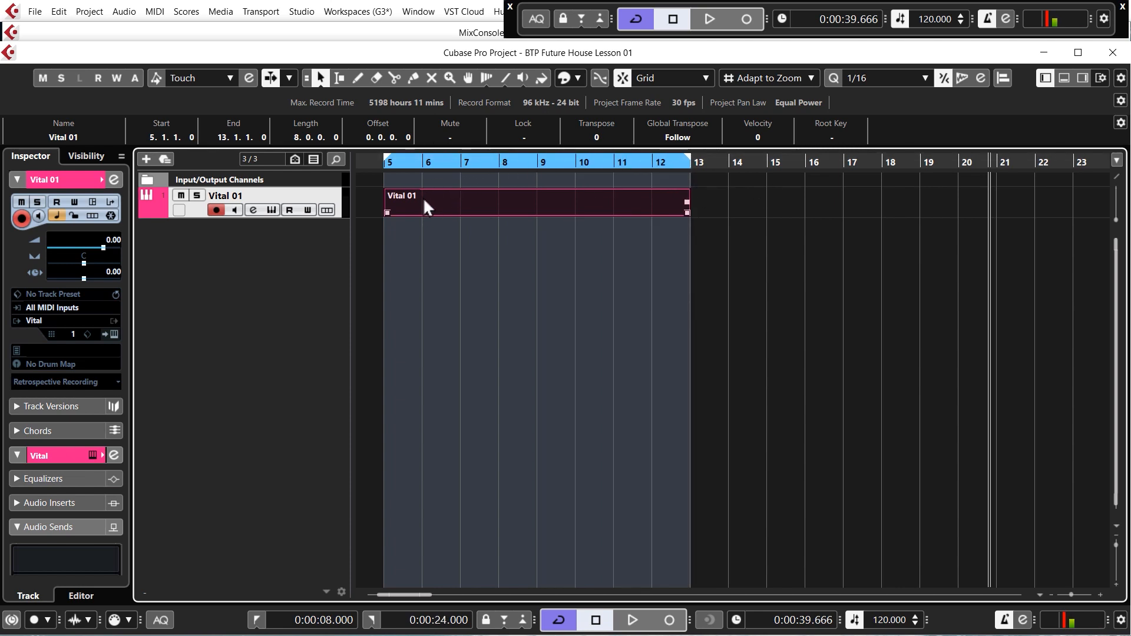
- Place the project cursor at bar 5 and lower the Vital 01 track volume to -8.69 dB
left_click(382, 166)
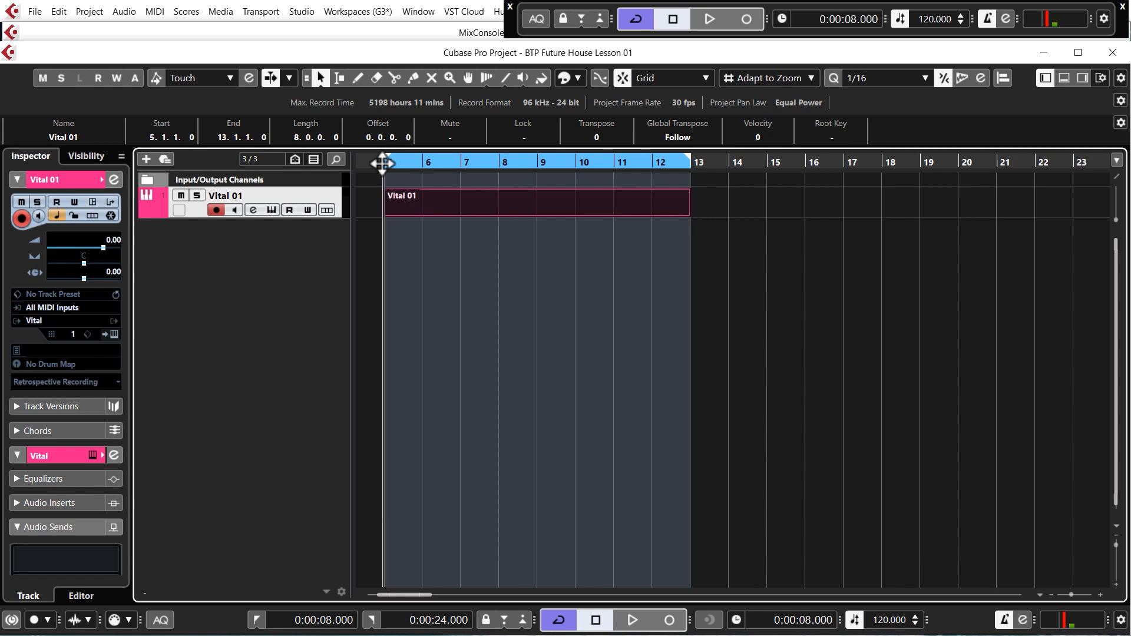
key("h")
key("h")
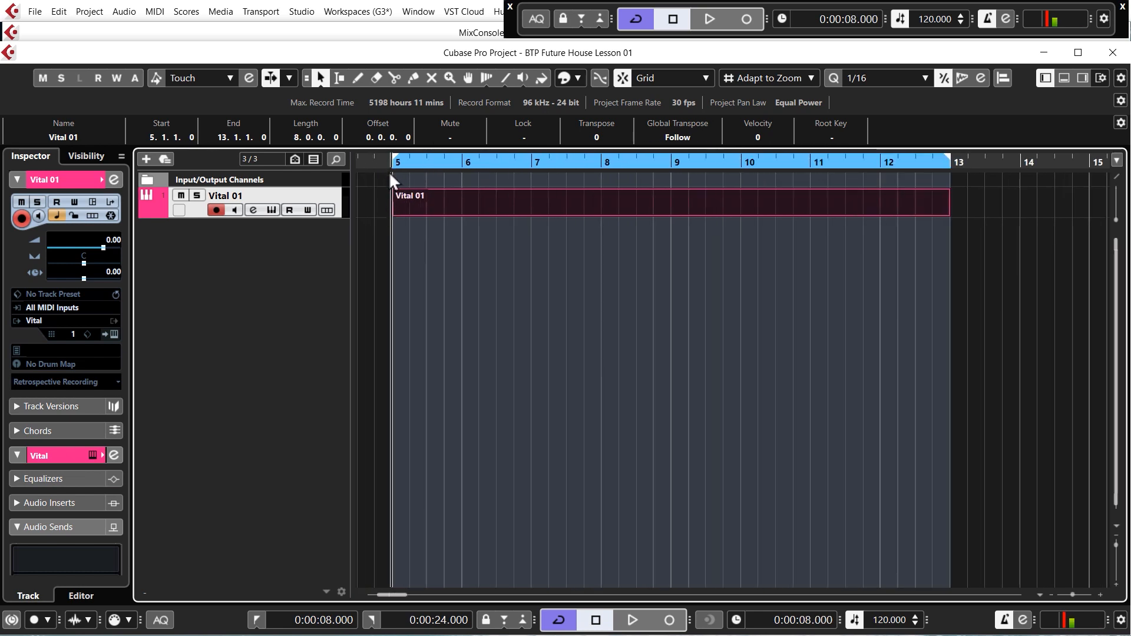
left_click(409, 196)
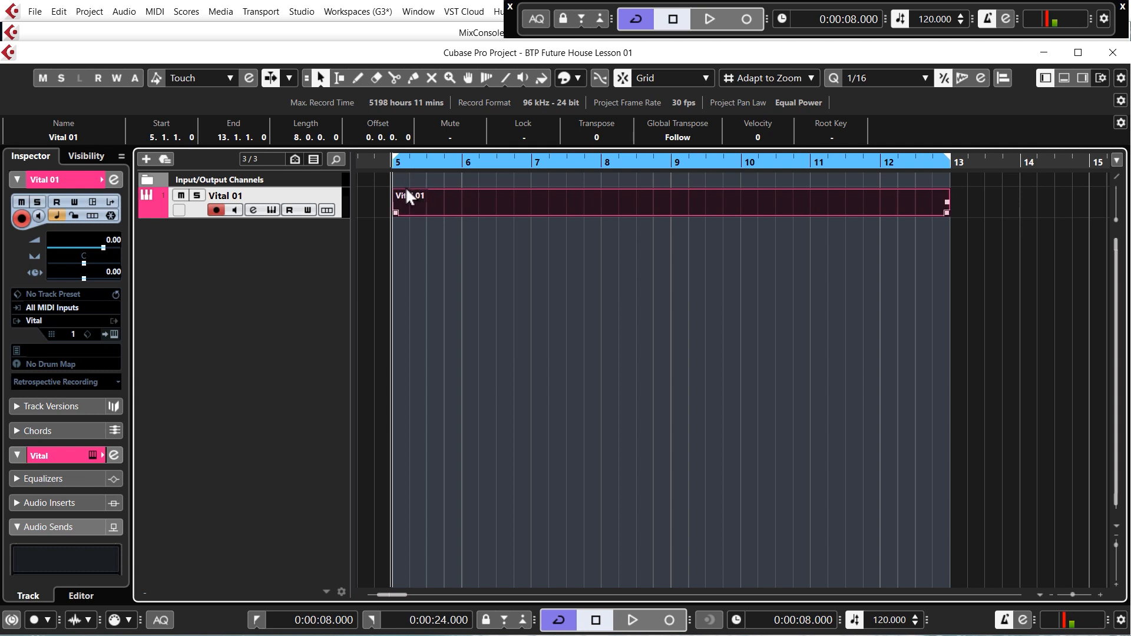
left_click_drag(106, 248, 121, 315)
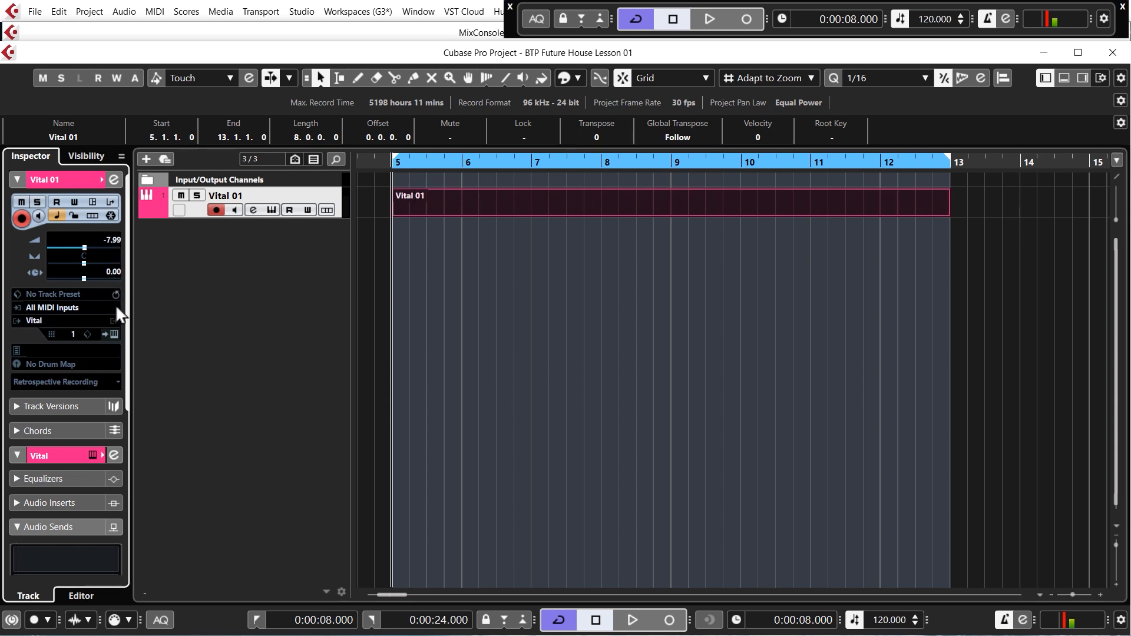
- Open the Vital 01 part in the Key Editor and draw an A2 note from bar 5 to bar 7
double_click(463, 203)
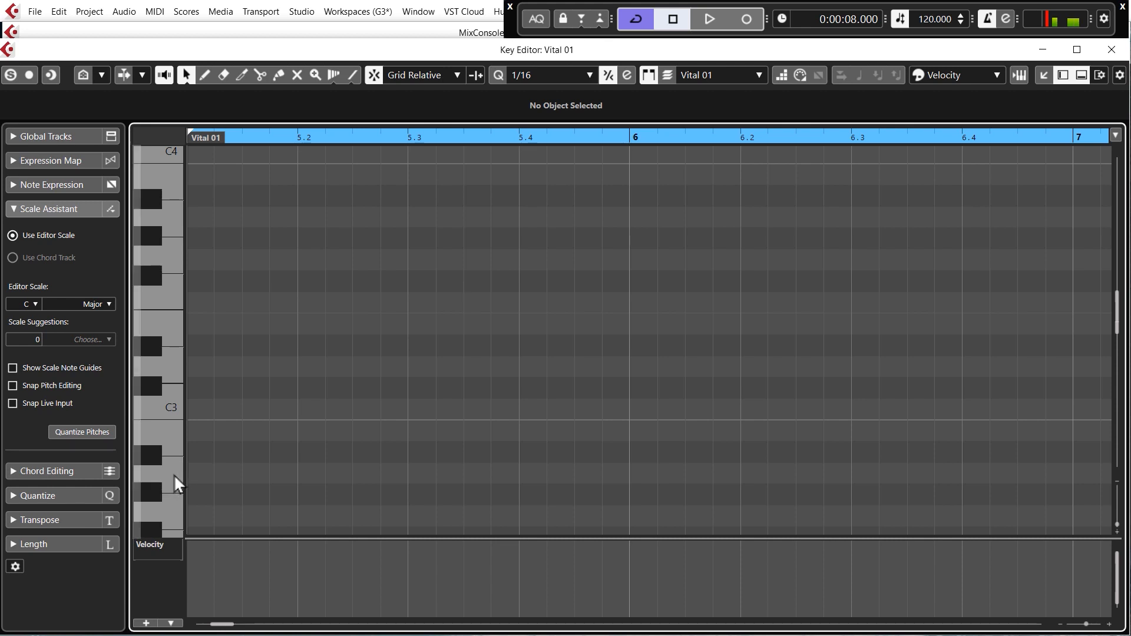
left_click_drag(210, 466, 935, 447)
scroll(395, 430, "down", 4)
scroll(367, 409, "down", 3)
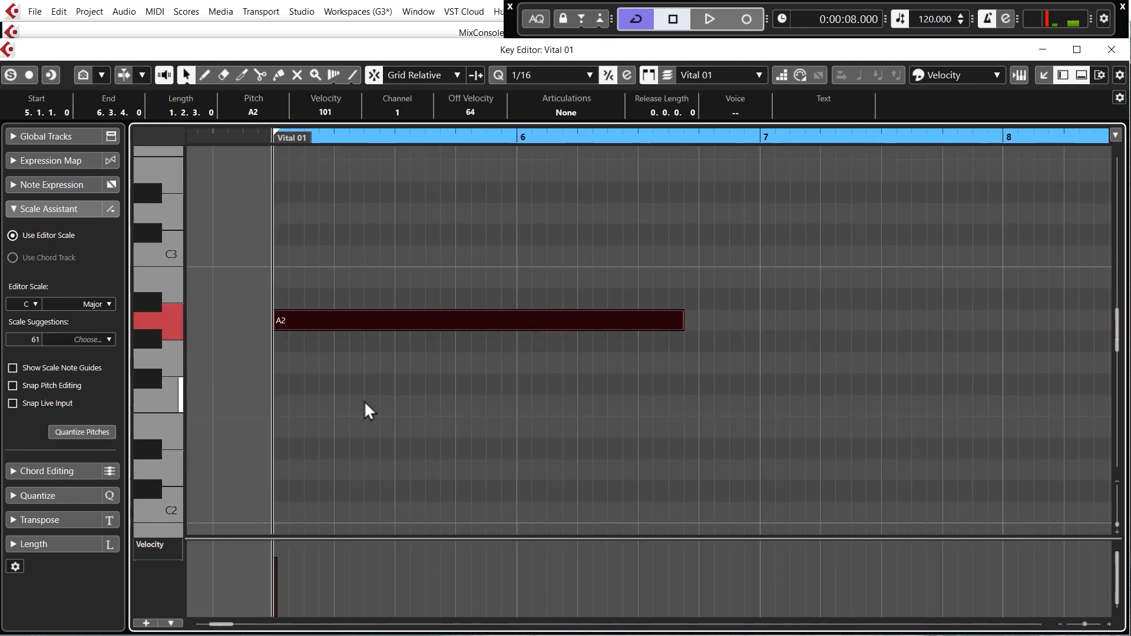
left_click_drag(586, 321, 621, 346)
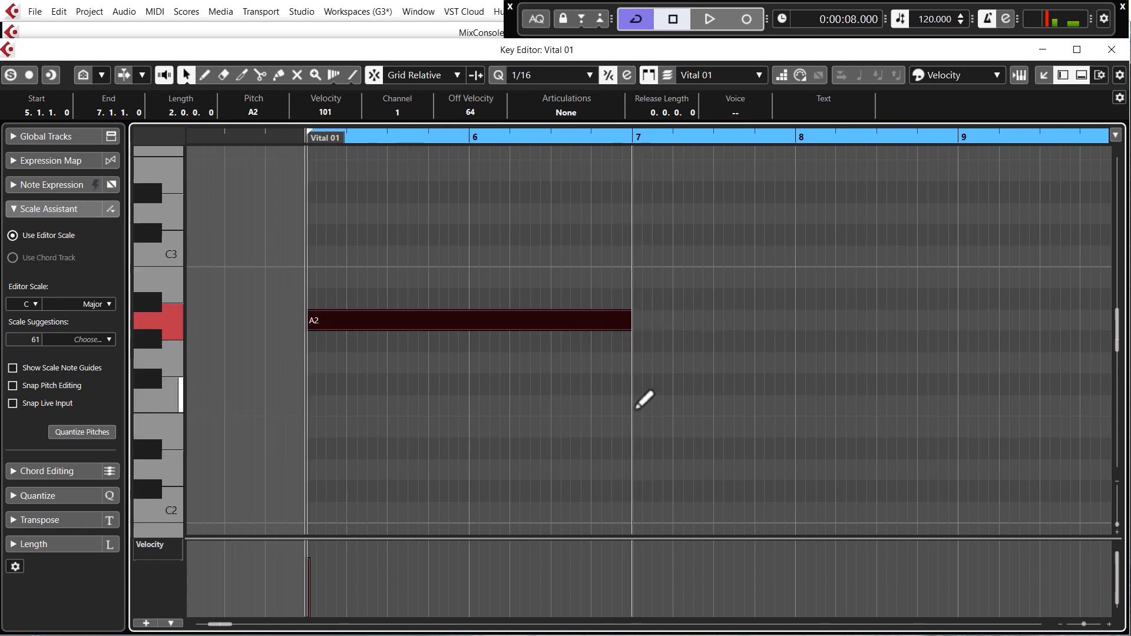
- Draw F2 from bar 7 to 9, D3 from bar 9 to 11, C3 in bar 11 and B2 in bar 12, and audition the part
left_click_drag(636, 406, 960, 398)
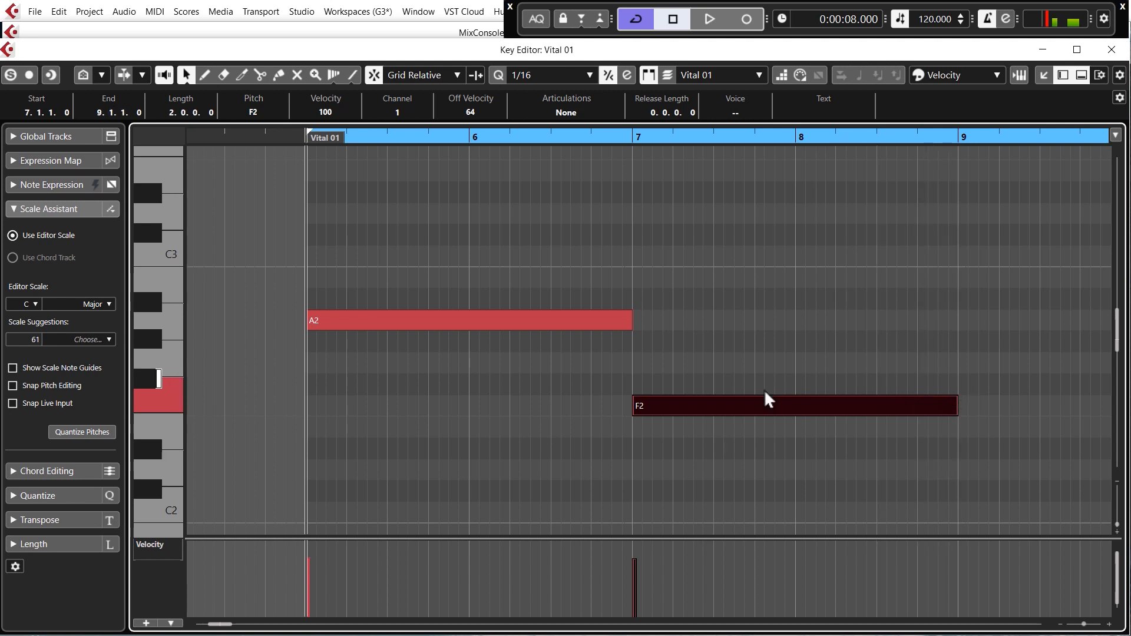
key("g")
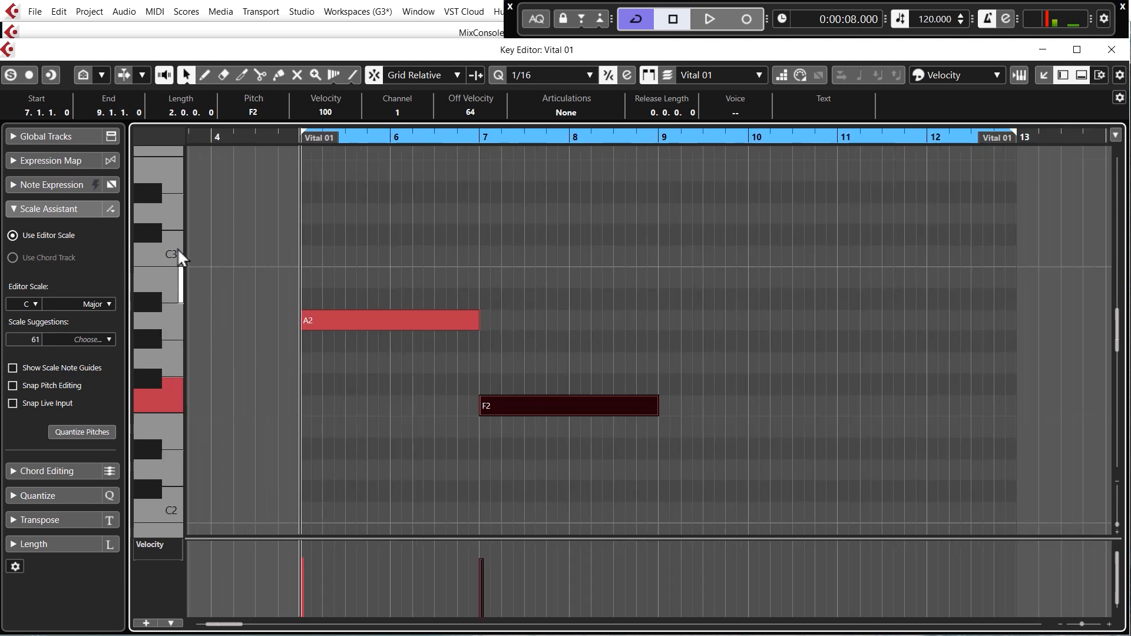
left_click_drag(660, 215, 839, 220)
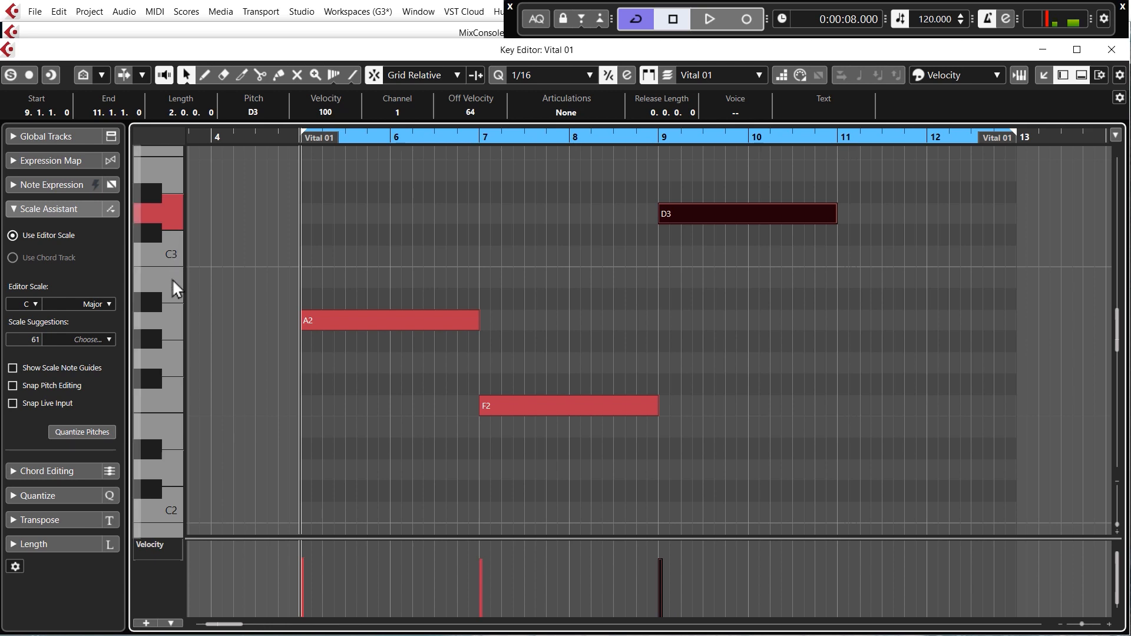
mouse_move(840, 276)
left_mouse_down()
mouse_move(930, 275)
mouse_move(905, 264)
mouse_move(1013, 283)
left_mouse_up()
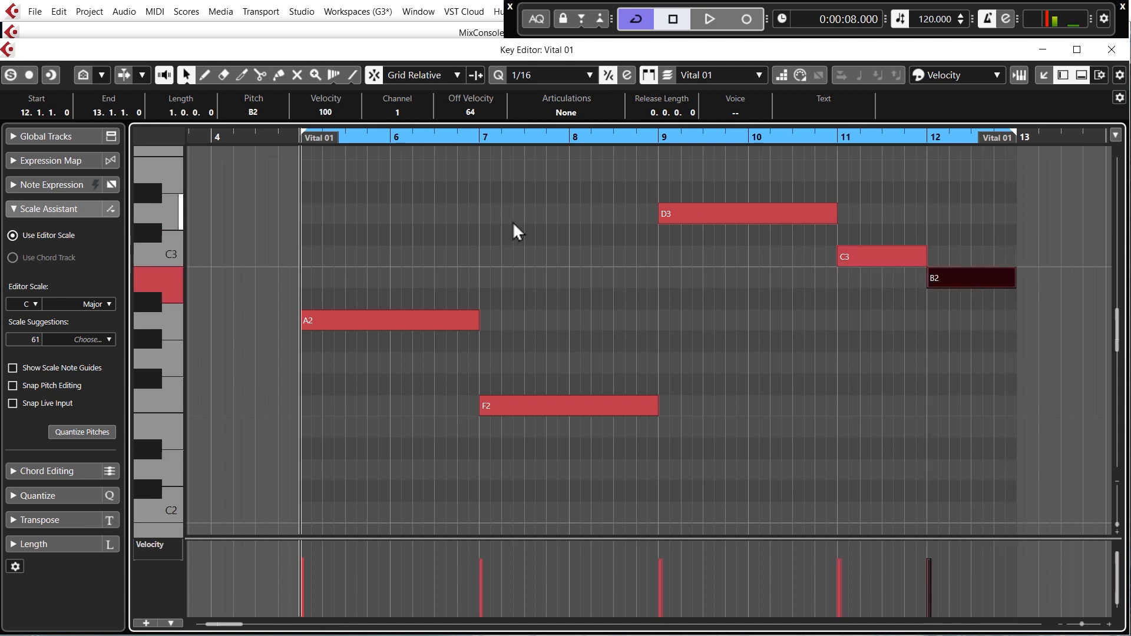
key("space")
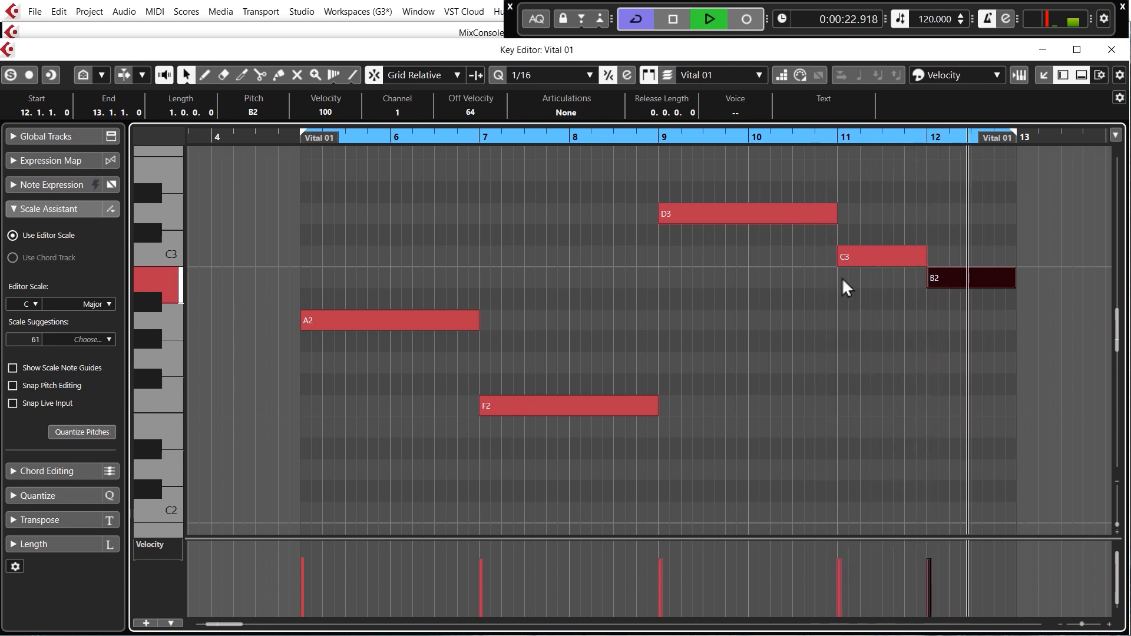
key("space")
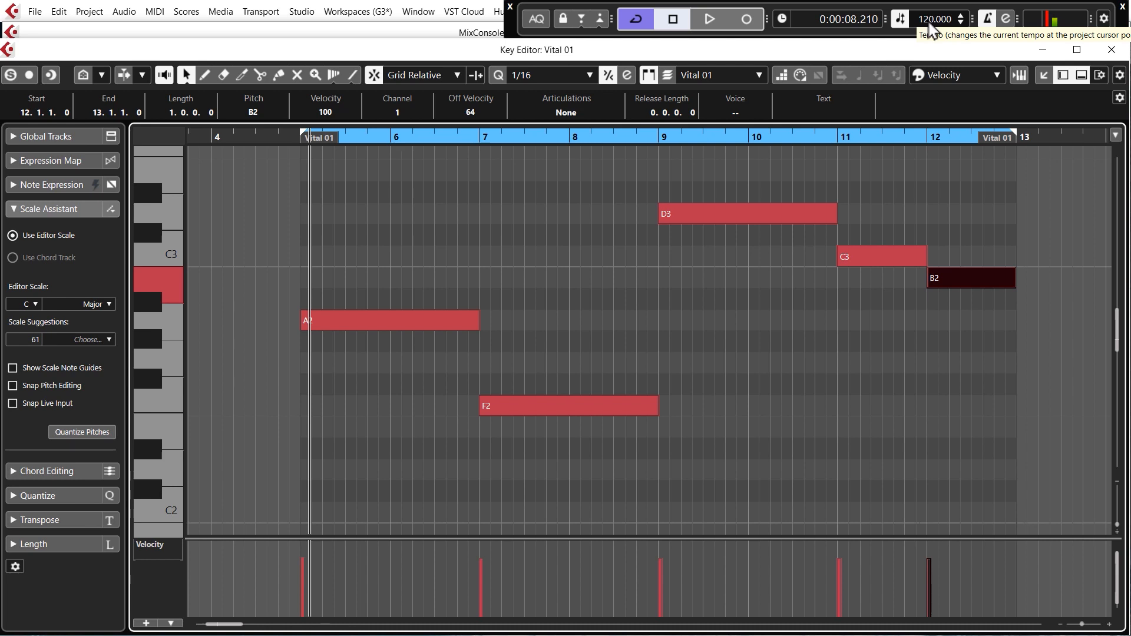
- Set the project tempo to 124 BPM, realign the cycle range to bars 5 to 13 and close the Key Editor
left_click(931, 28)
scroll(935, 26, "up", 3)
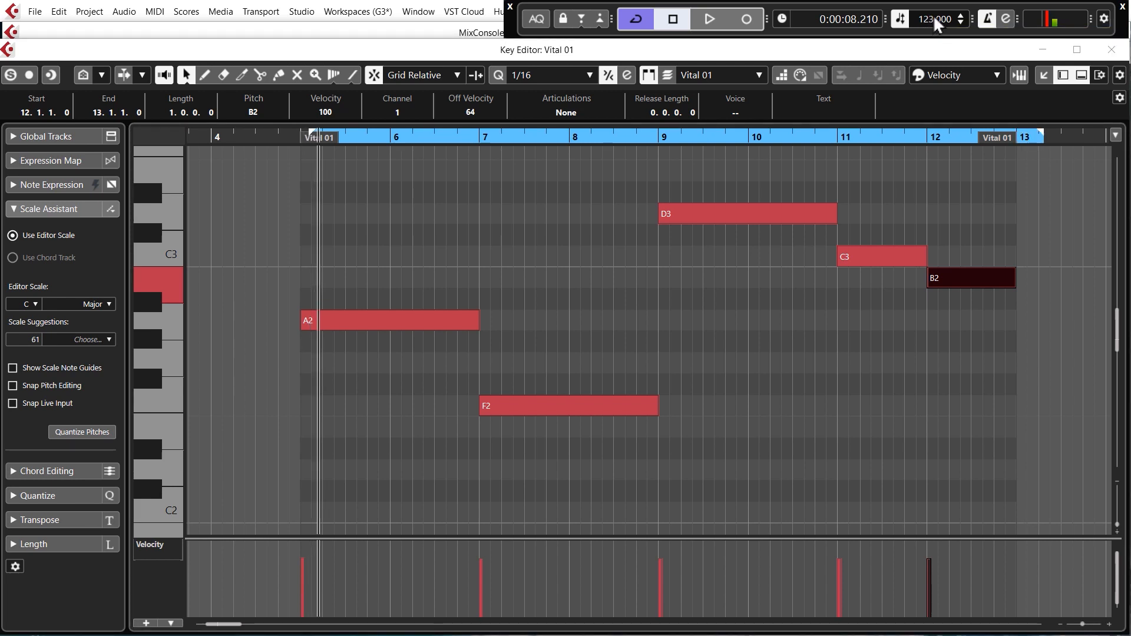
scroll(937, 26, "up", 1)
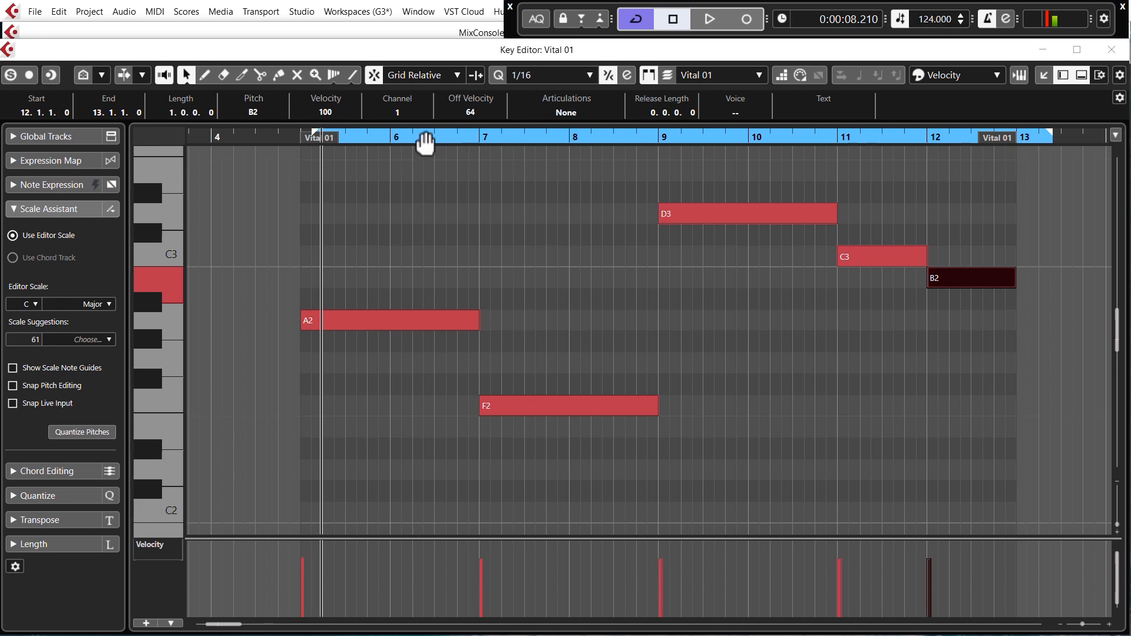
left_click_drag(403, 141, 391, 142)
left_click_drag(1039, 143, 1019, 144)
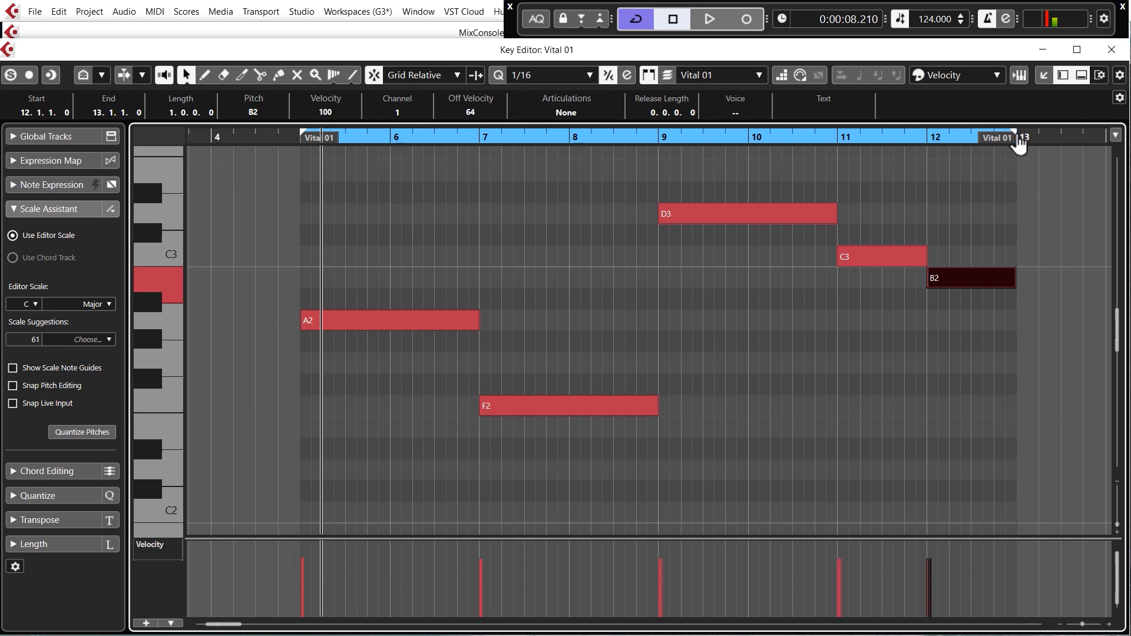
left_click(1112, 50)
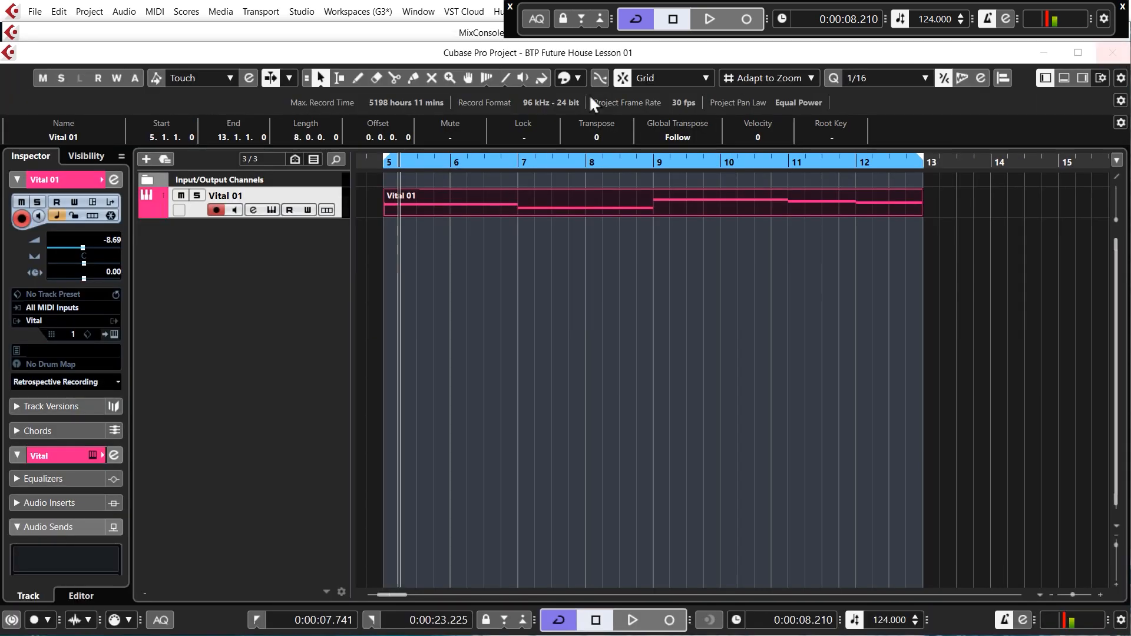
- Load the external preset BTP - Pad - Dark & Dirty.vital into Vital from the BTP Future House Tutorial > Workfiles > Vital Presets folder
left_click(271, 209)
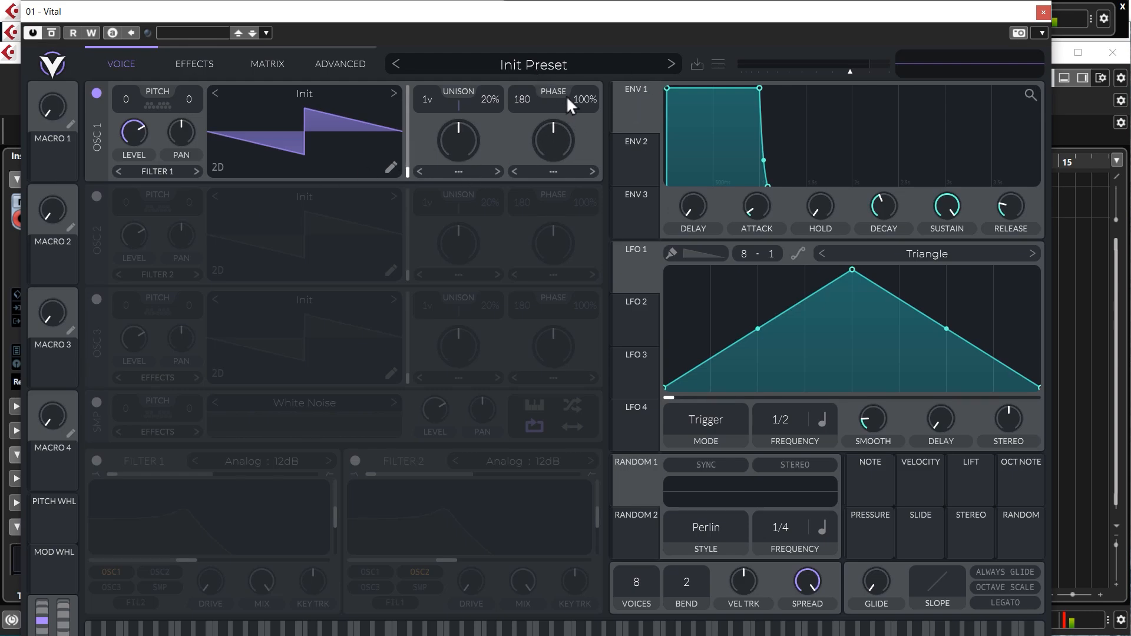
left_click(718, 64)
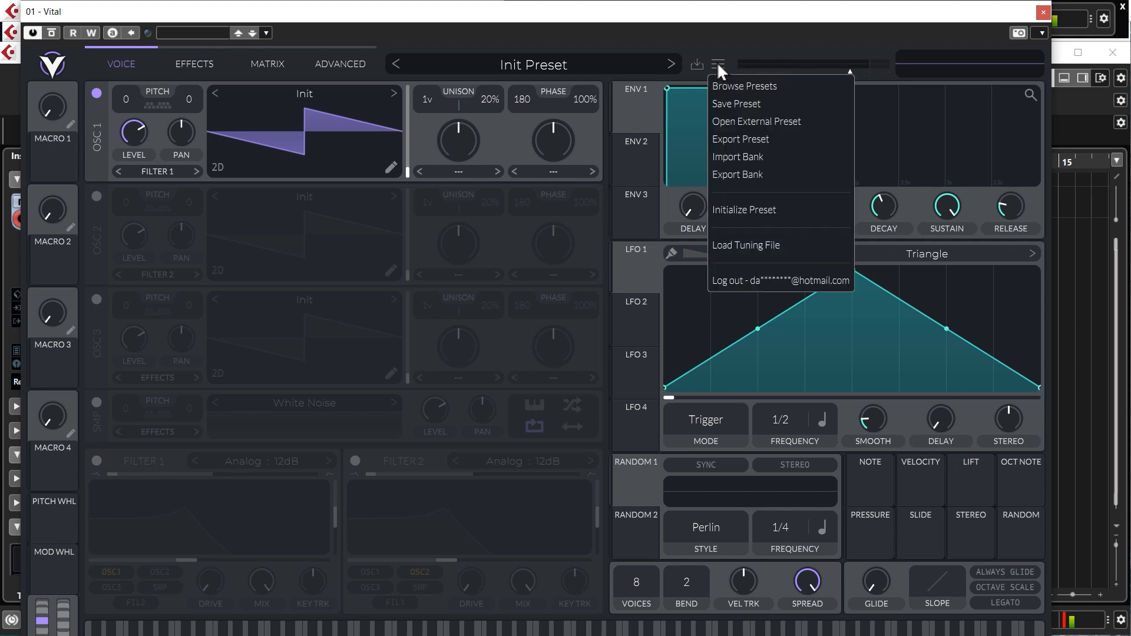
left_click(730, 121)
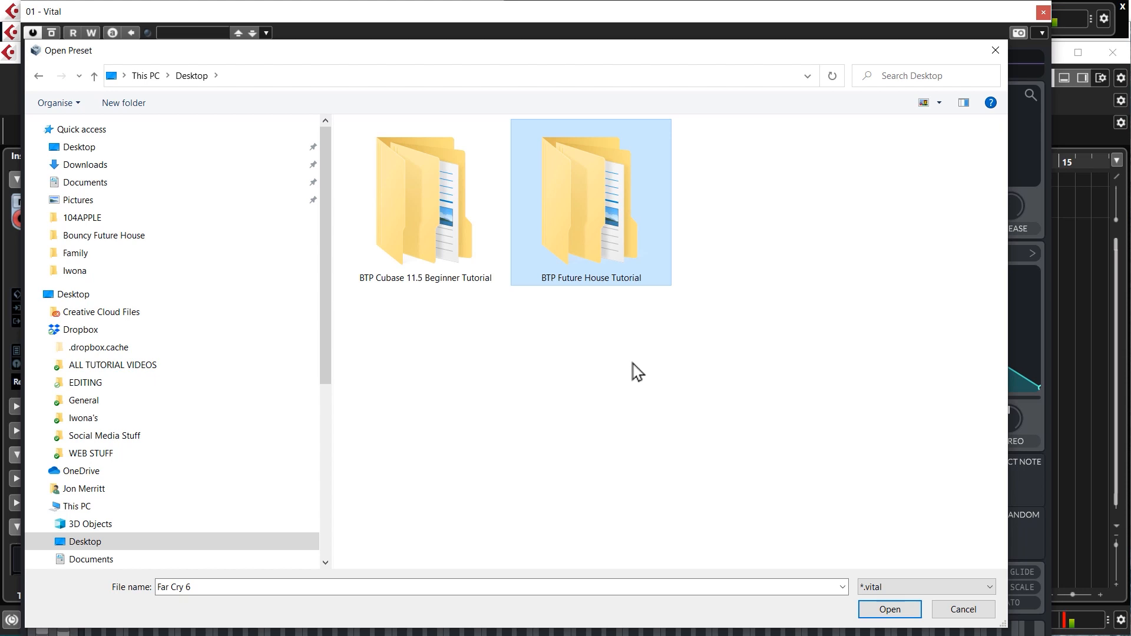
double_click(581, 221)
double_click(377, 172)
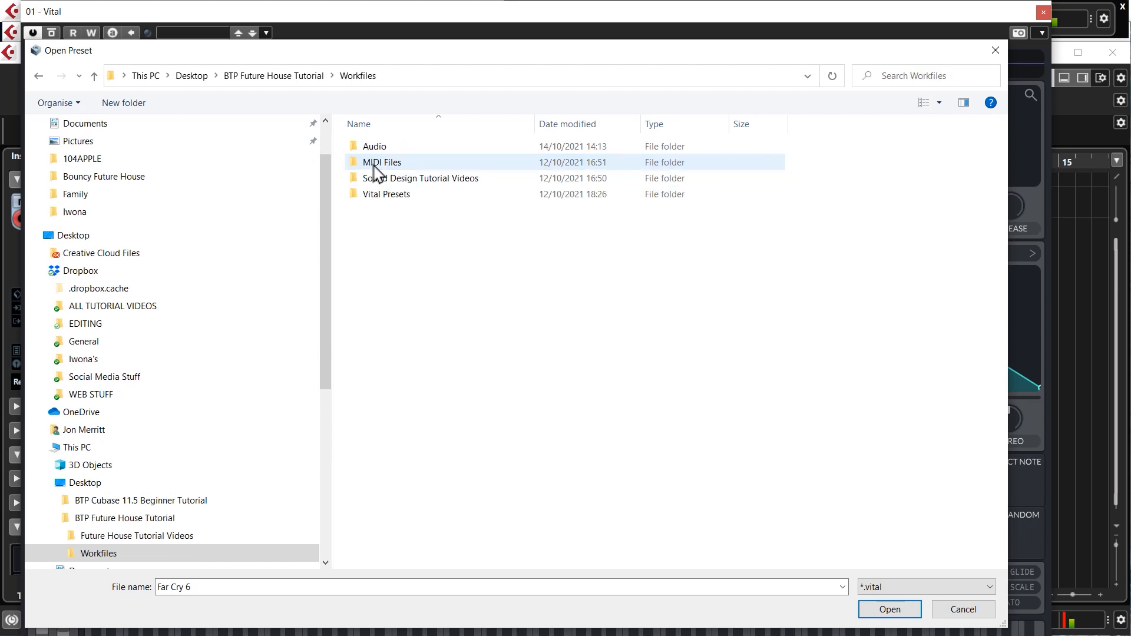
left_click(382, 202)
double_click(381, 202)
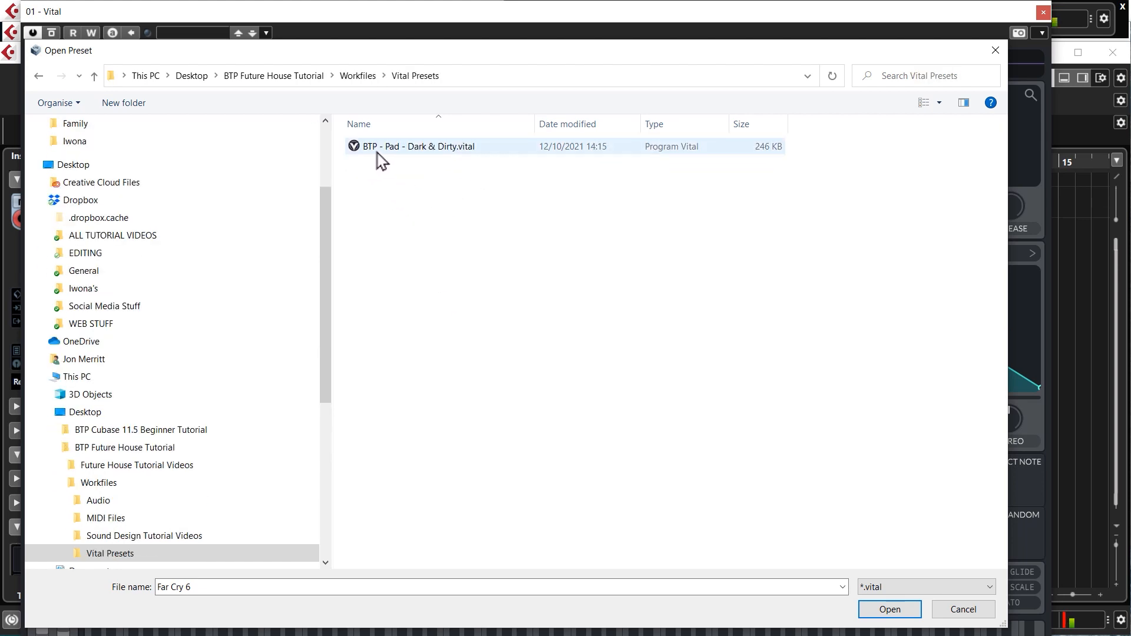
double_click(436, 152)
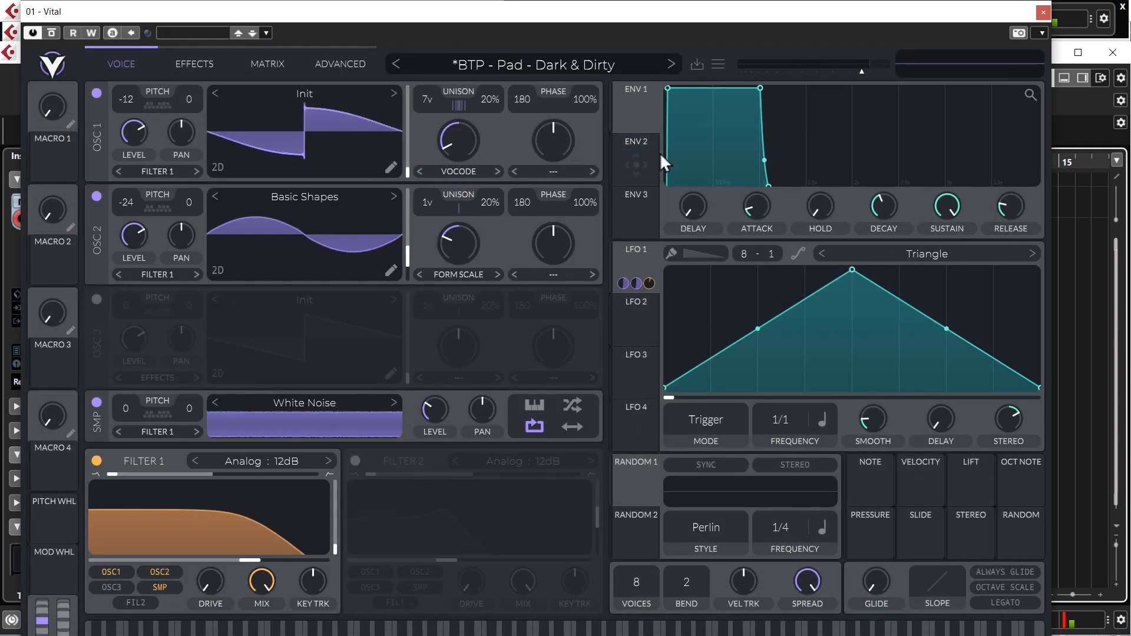
left_click(1044, 12)
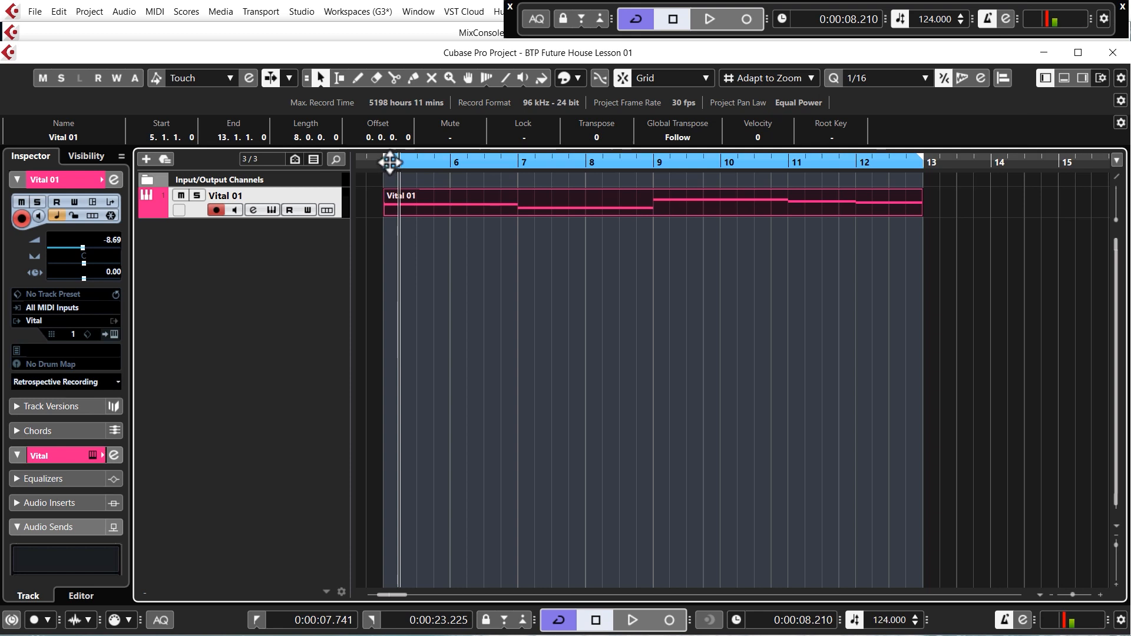
- Audition the pad from the start of the part and lower the Vital 01 track volume to -11.0 dB
left_click(384, 160)
left_click(422, 190)
key("space")
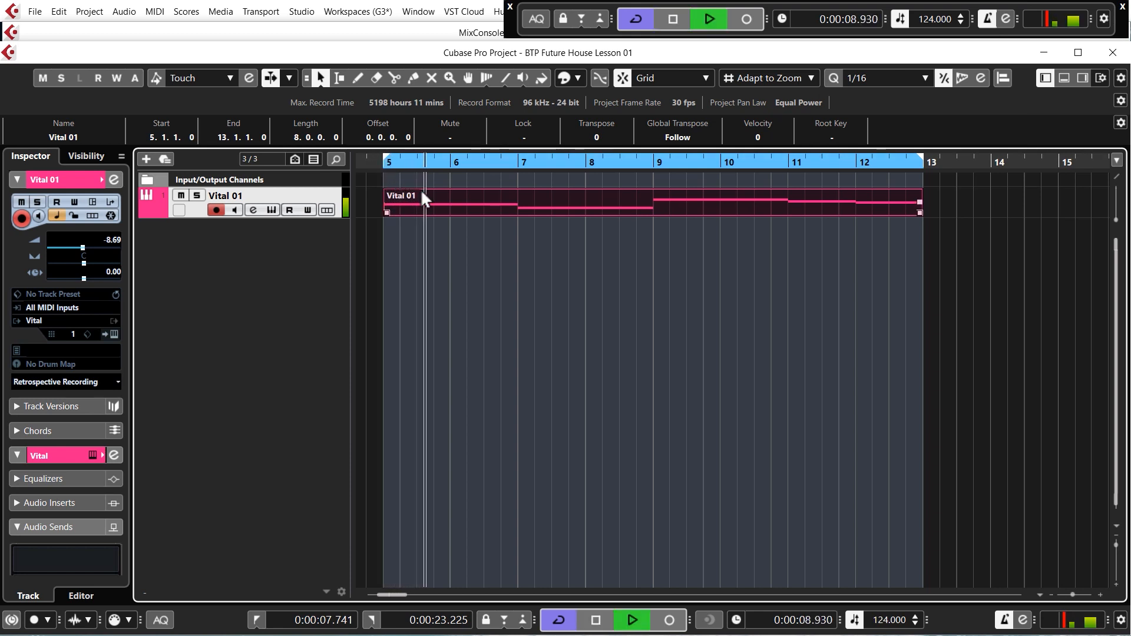
key("space")
left_click_drag(109, 239, 112, 252)
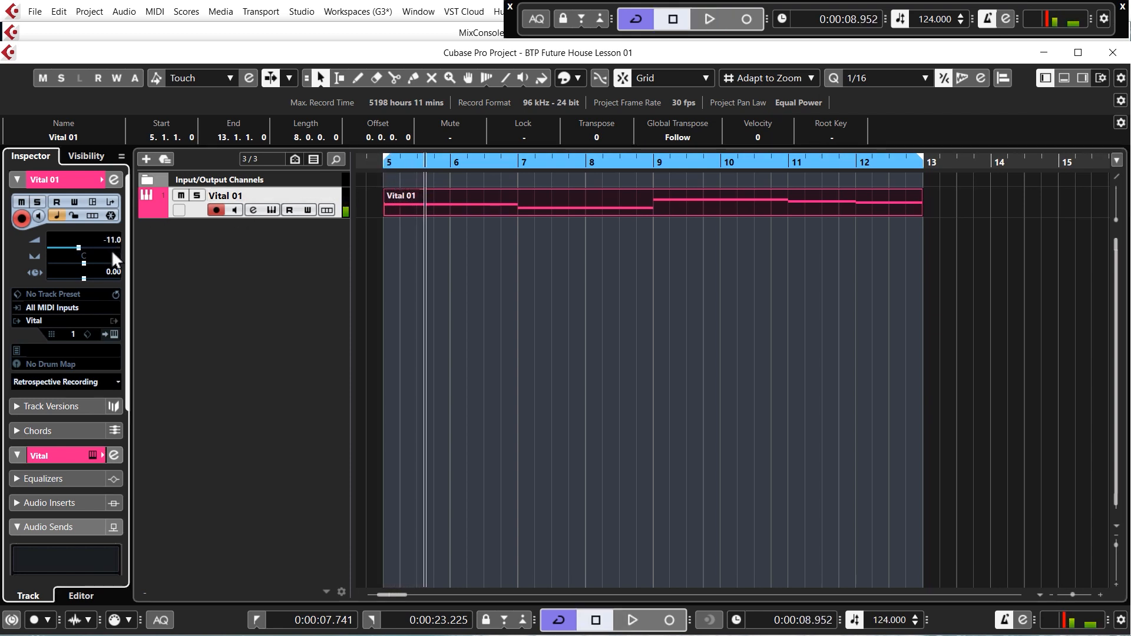
- Play the part from bar 5 and look over the pad preset in Vital during playback
left_click(387, 160)
key("space")
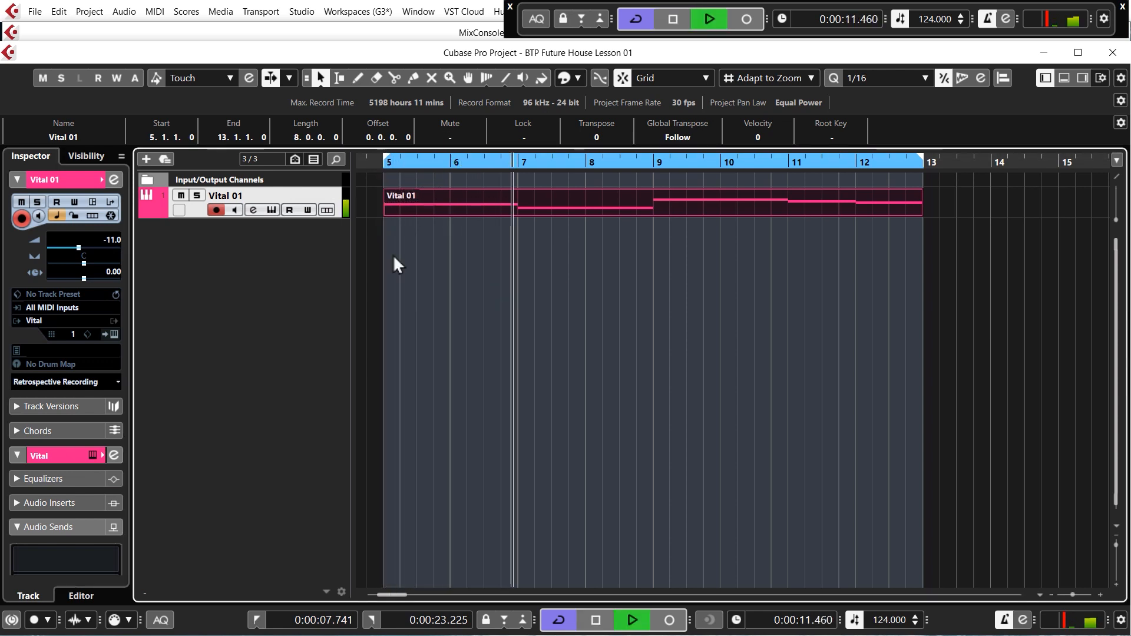
left_click(271, 210)
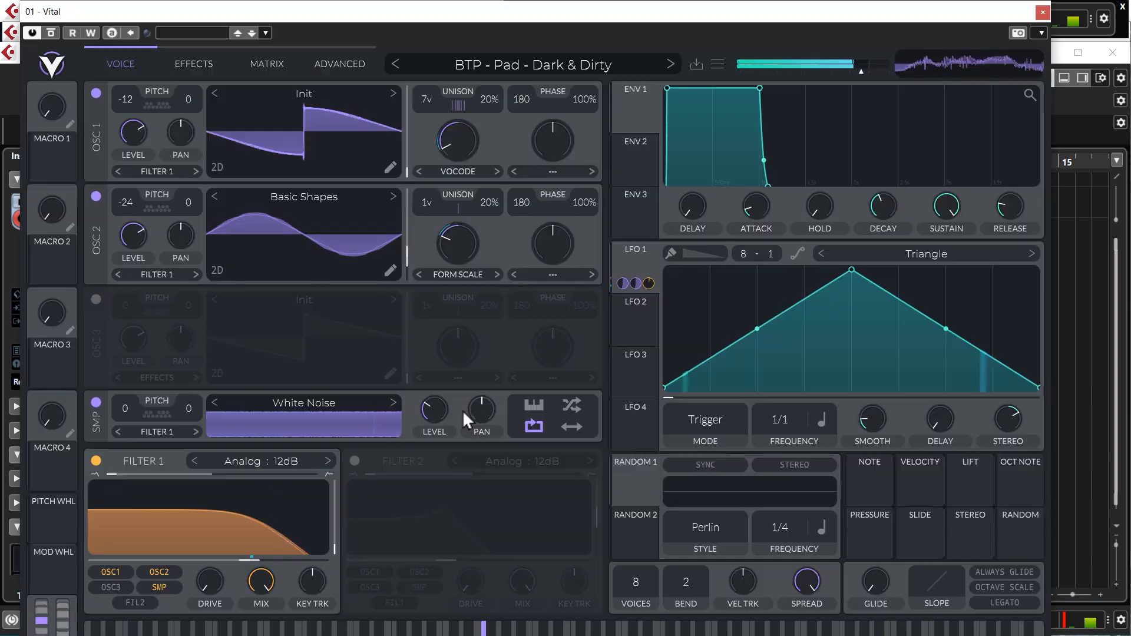
left_click_drag(558, 22, 557, 6)
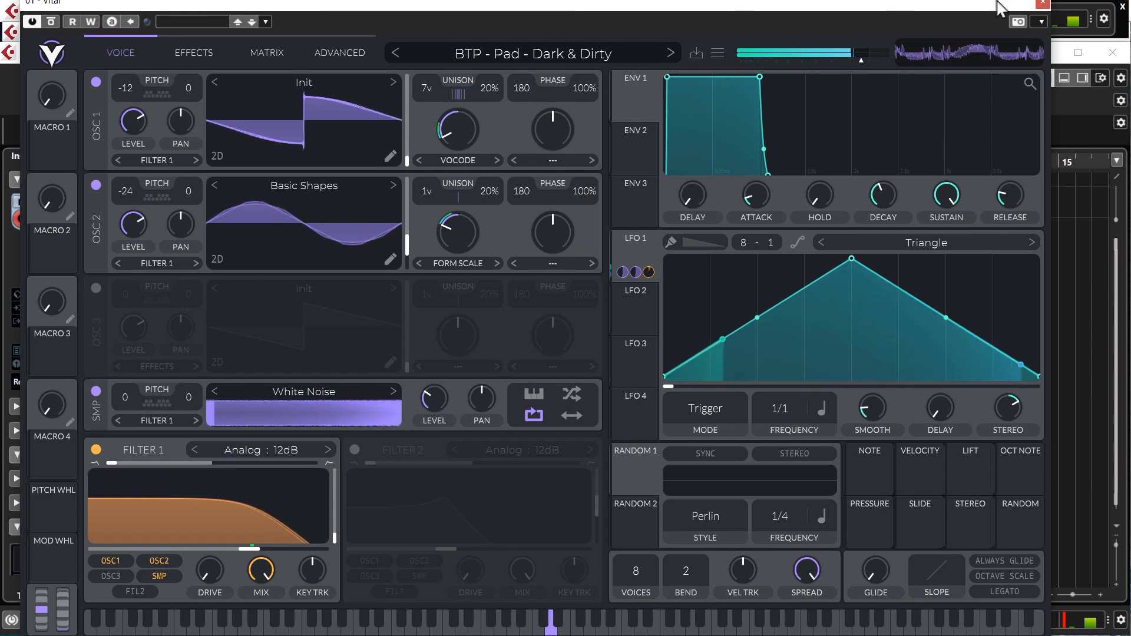
left_click(1043, 4)
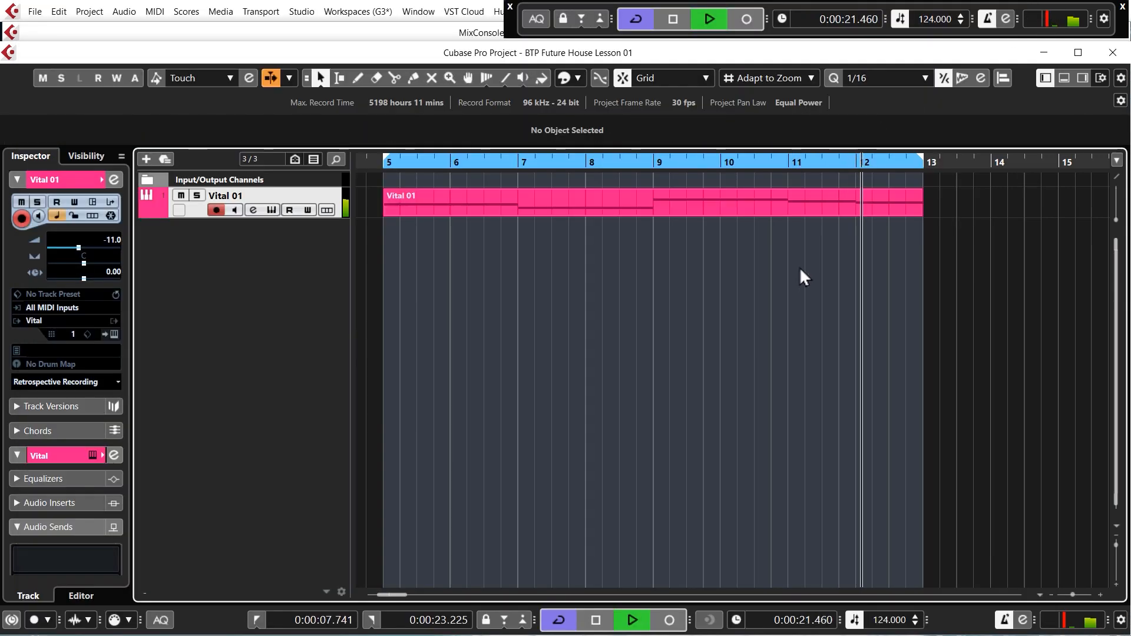
key("space")
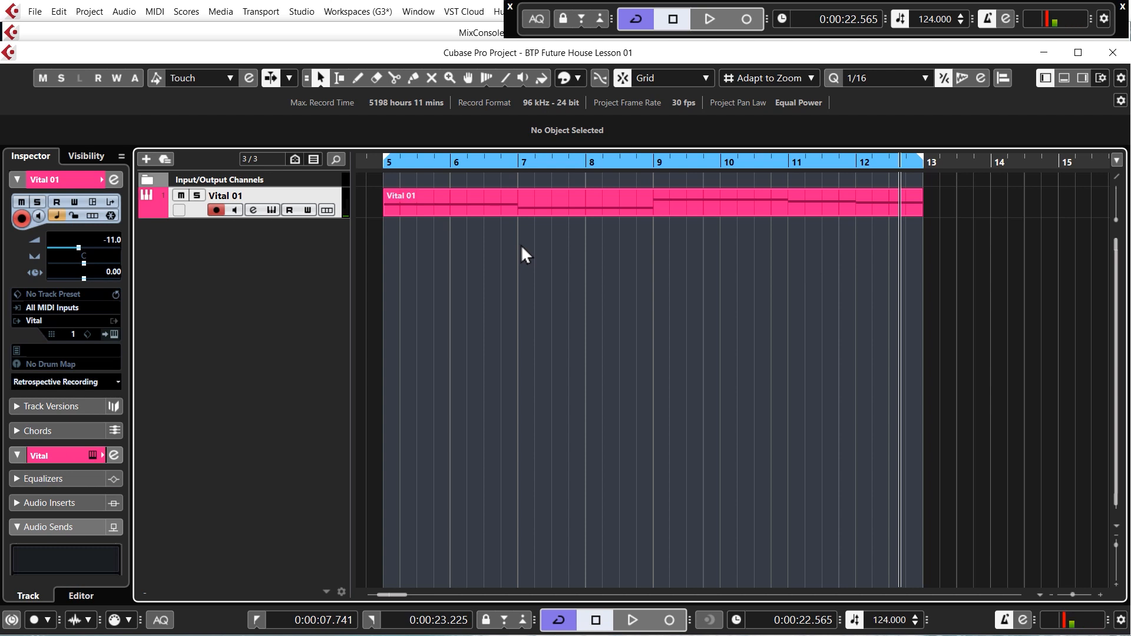
- Lower the cutoff of the Analog 12dB filter in Vital's effects chain to darken the pad
left_click(271, 210)
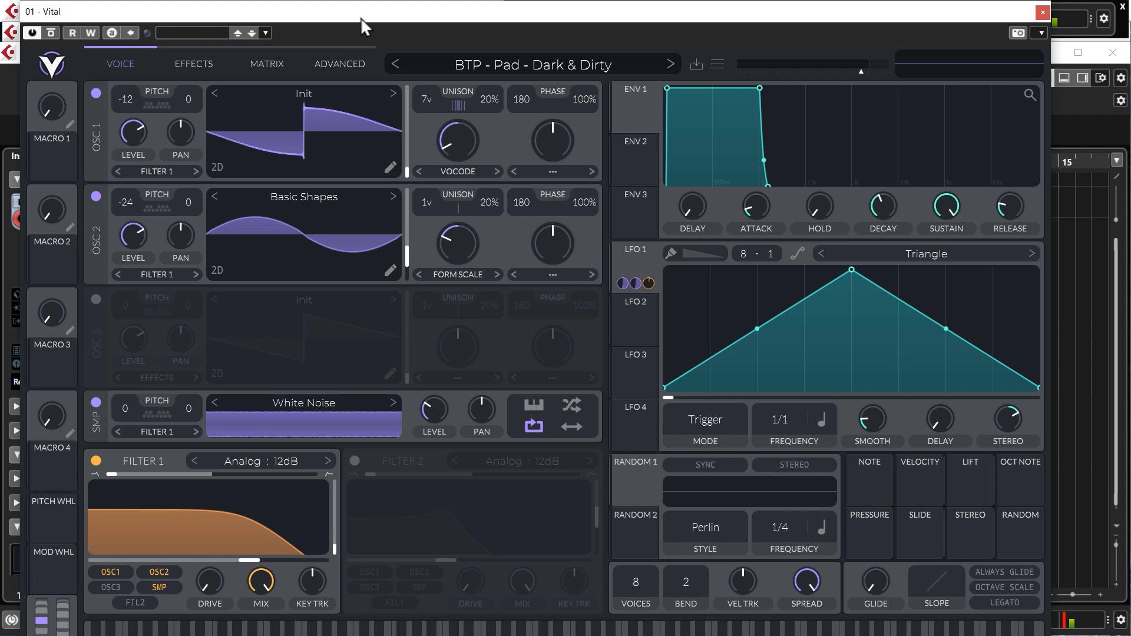
left_click_drag(365, 20, 376, 10)
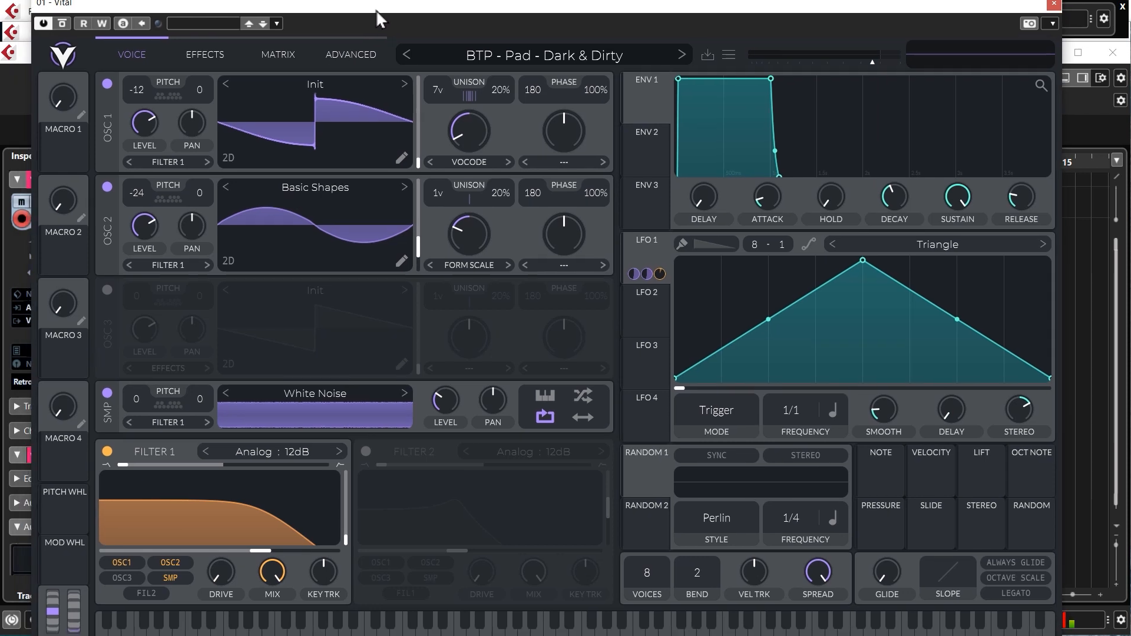
left_click(210, 52)
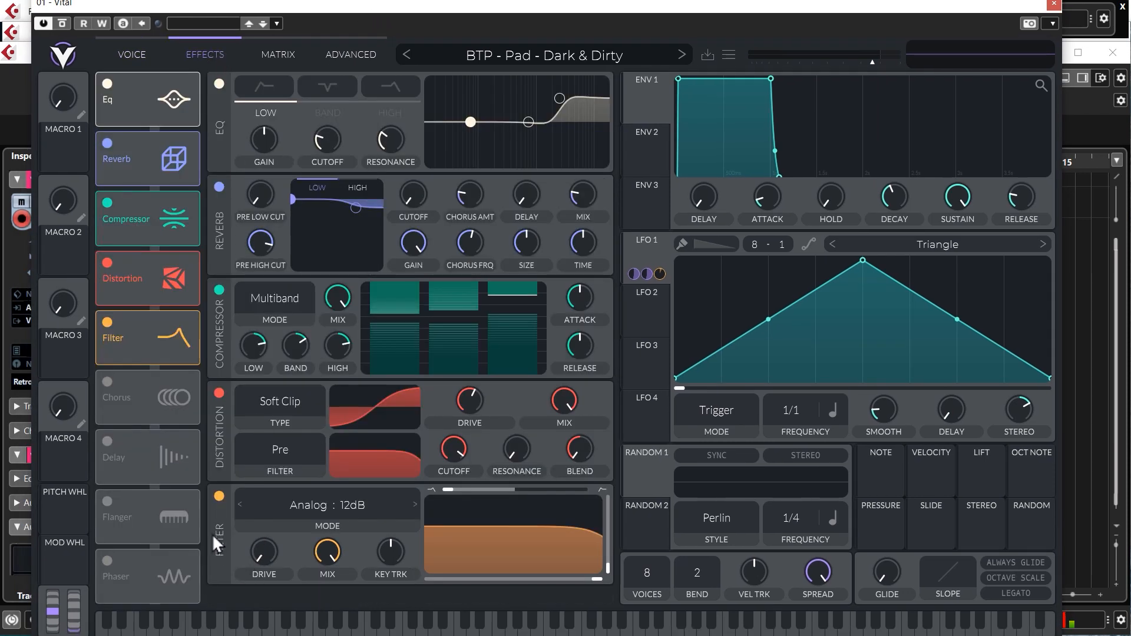
left_click_drag(597, 578, 529, 582)
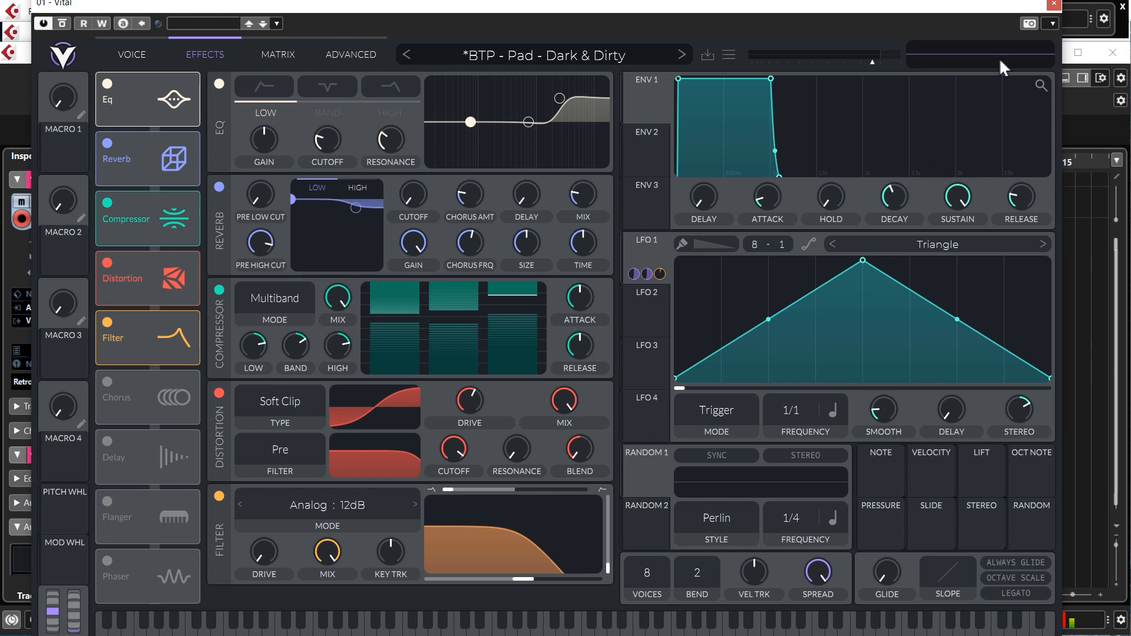
- Close the Vital window and play the darkened pad part from bar 5
left_click(1053, 4)
left_click(382, 165)
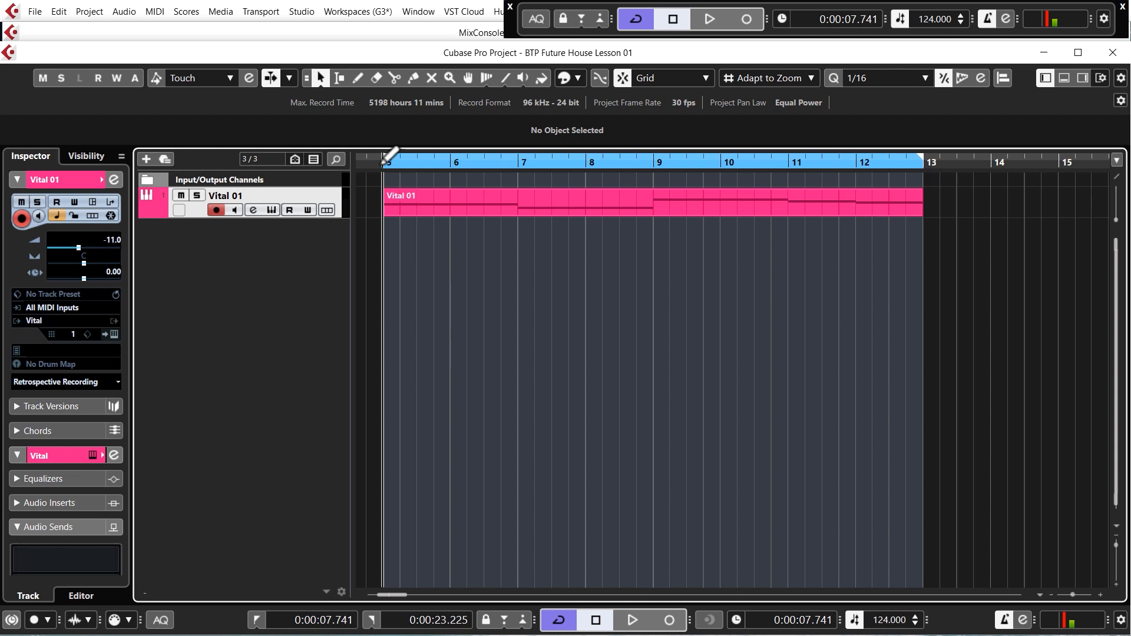
key("space")
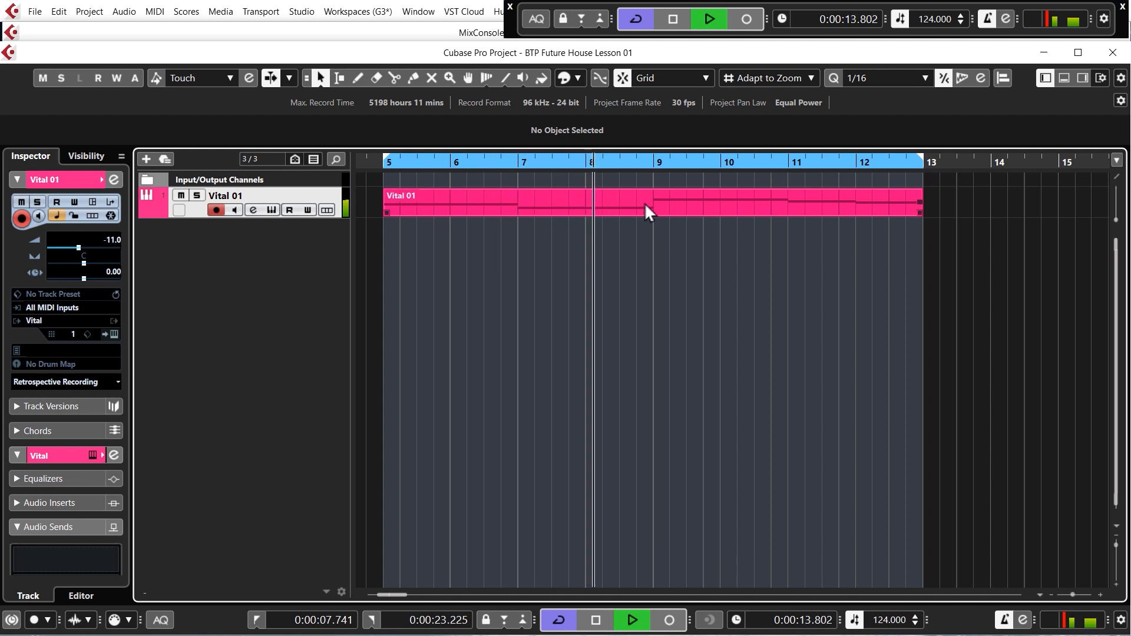
key("space")
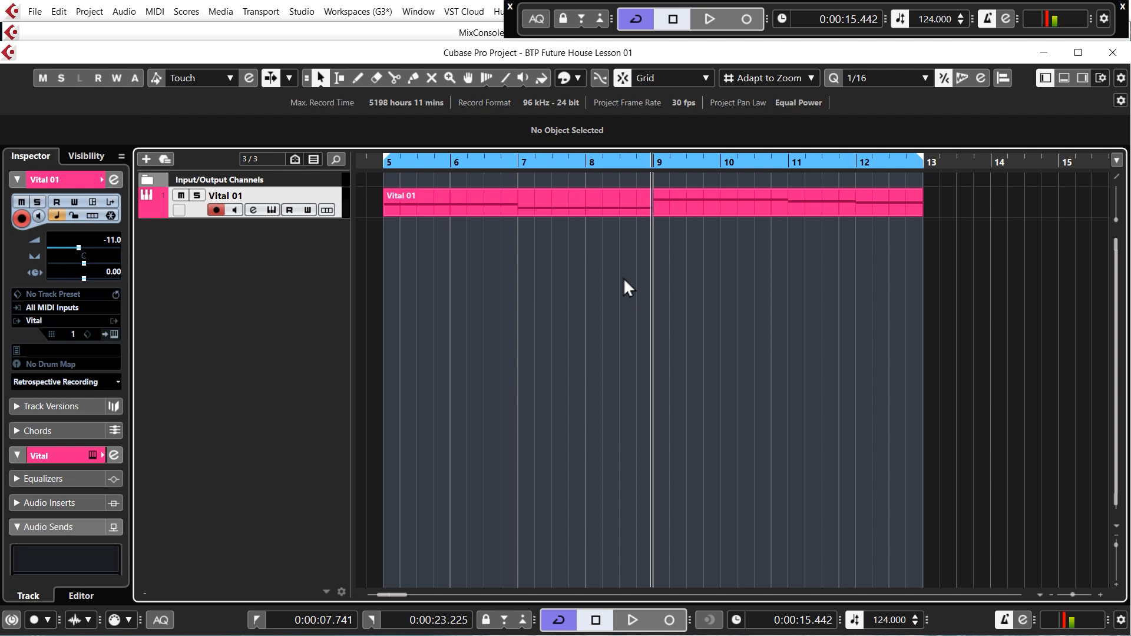
- Show the media file browser, enlarge its results list and expand the BTP Future House Tutorial folder under Desktop
left_click(1082, 78)
left_click(1045, 458)
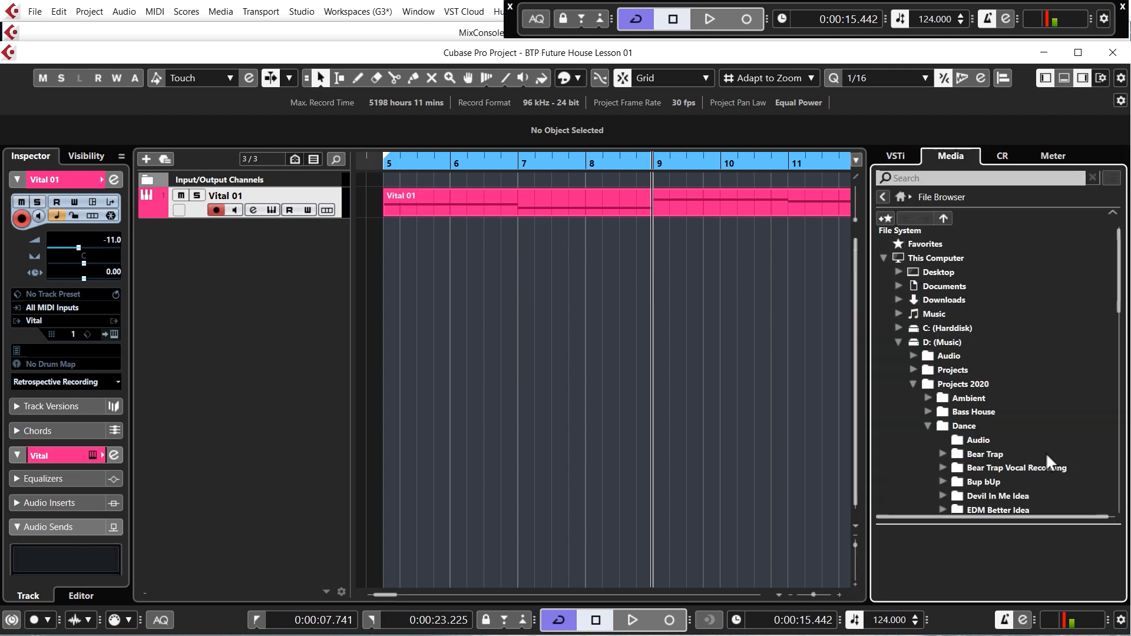
left_click(930, 267)
left_click(898, 272)
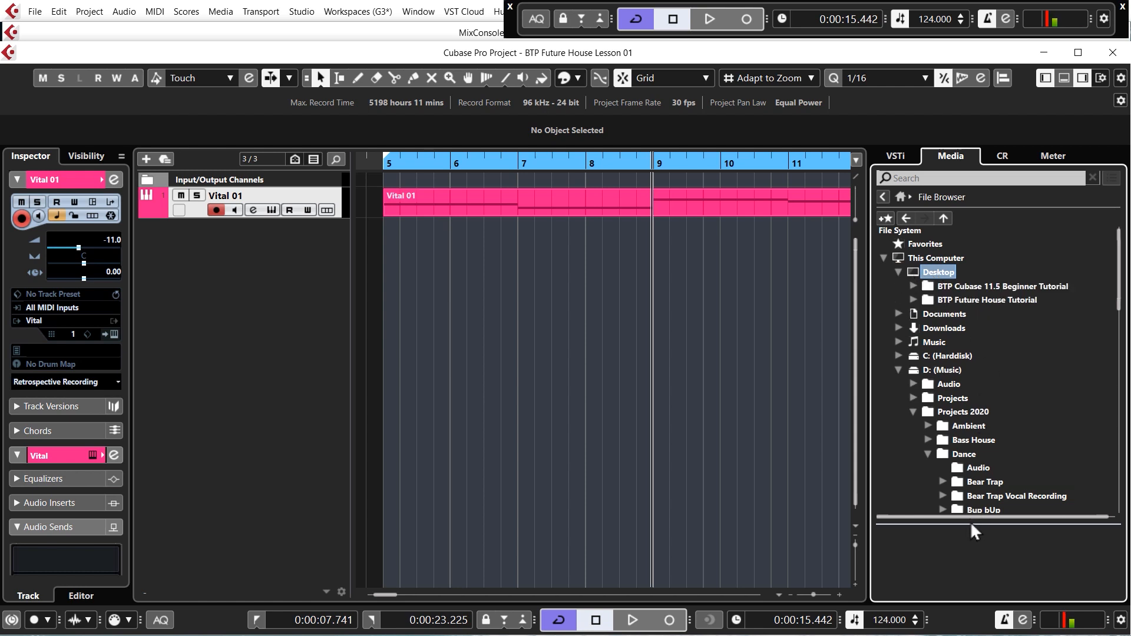
left_click_drag(971, 525, 966, 338)
left_click(913, 300)
scroll(975, 298, "down", 3)
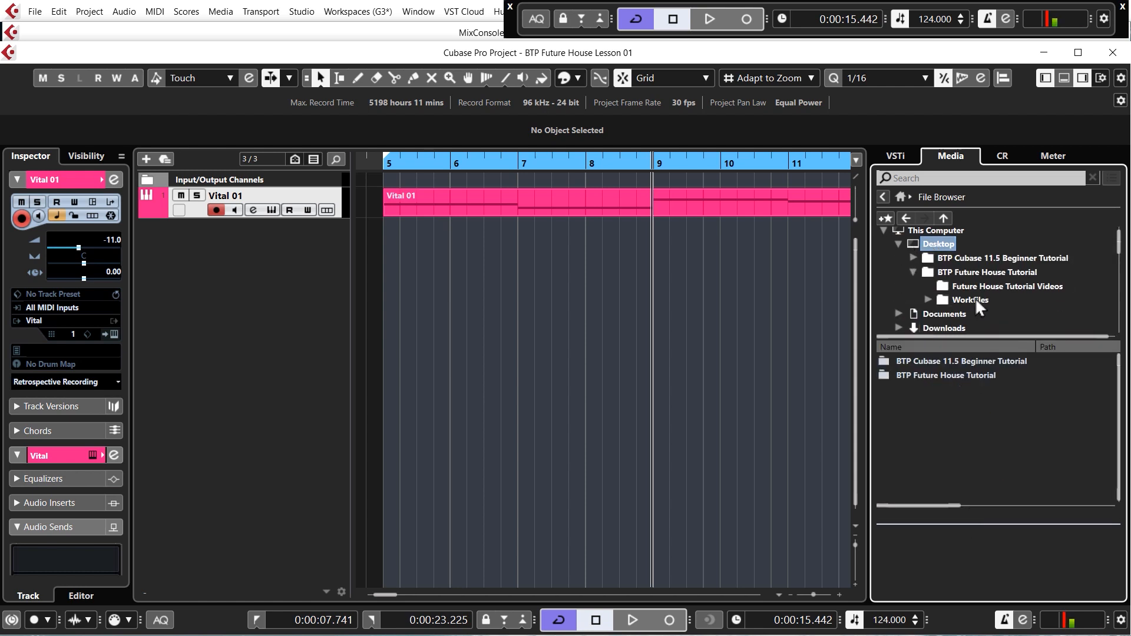
- Import Vocal GUIDE Vs1 from Workfiles > Audio onto a new audio track at bar 5, copying the file to the project folder
left_click(927, 271)
left_click(976, 287)
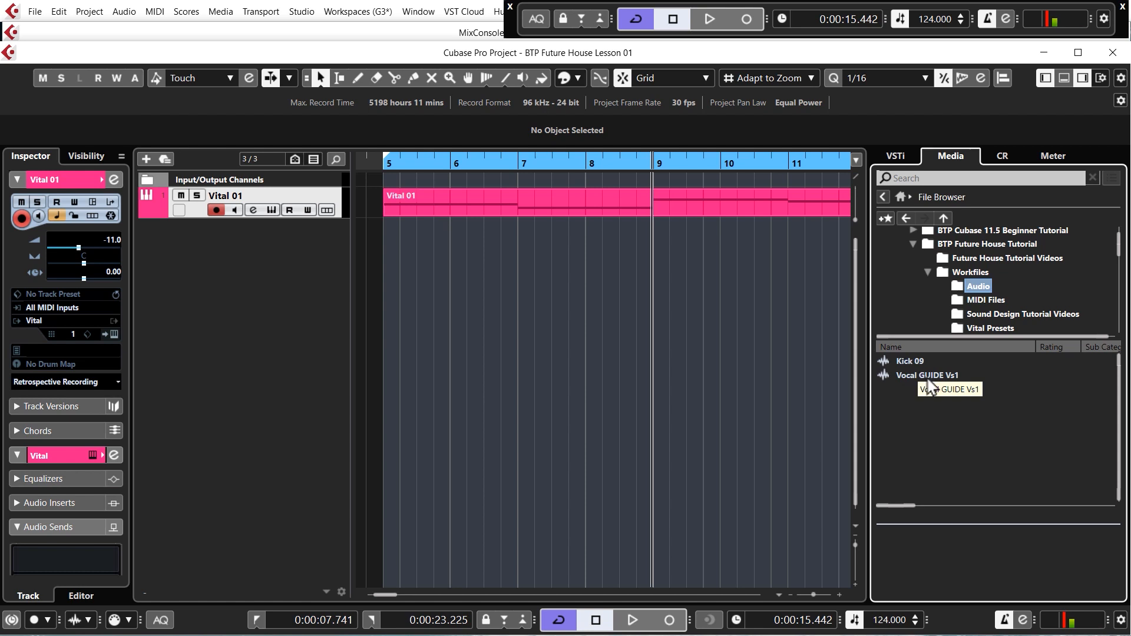
left_click_drag(919, 376, 390, 242)
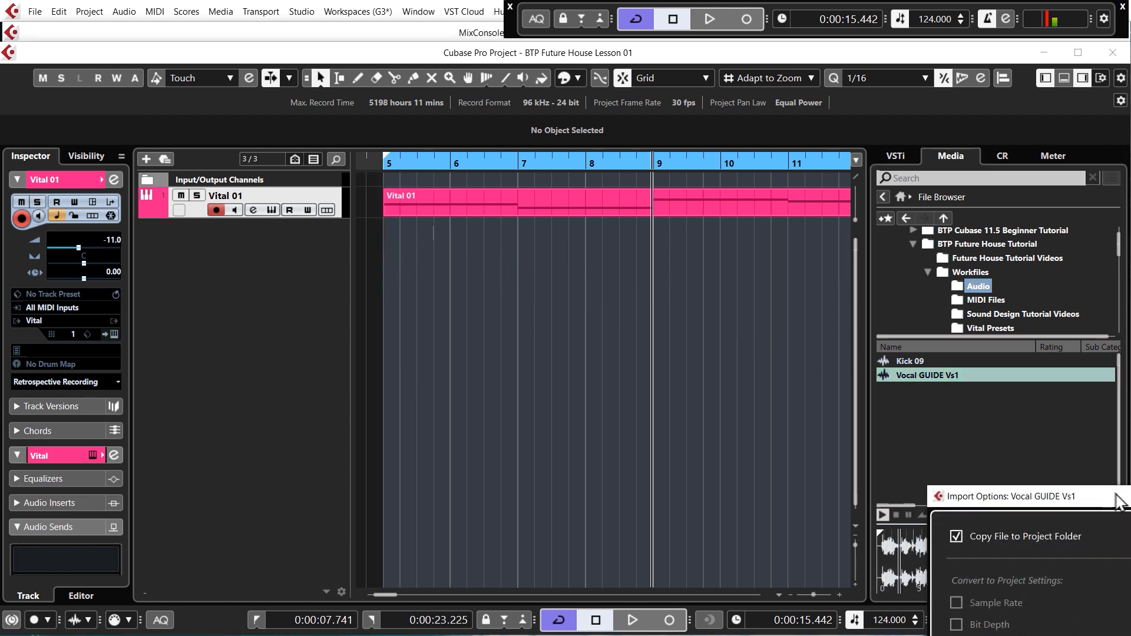
left_click(805, 506)
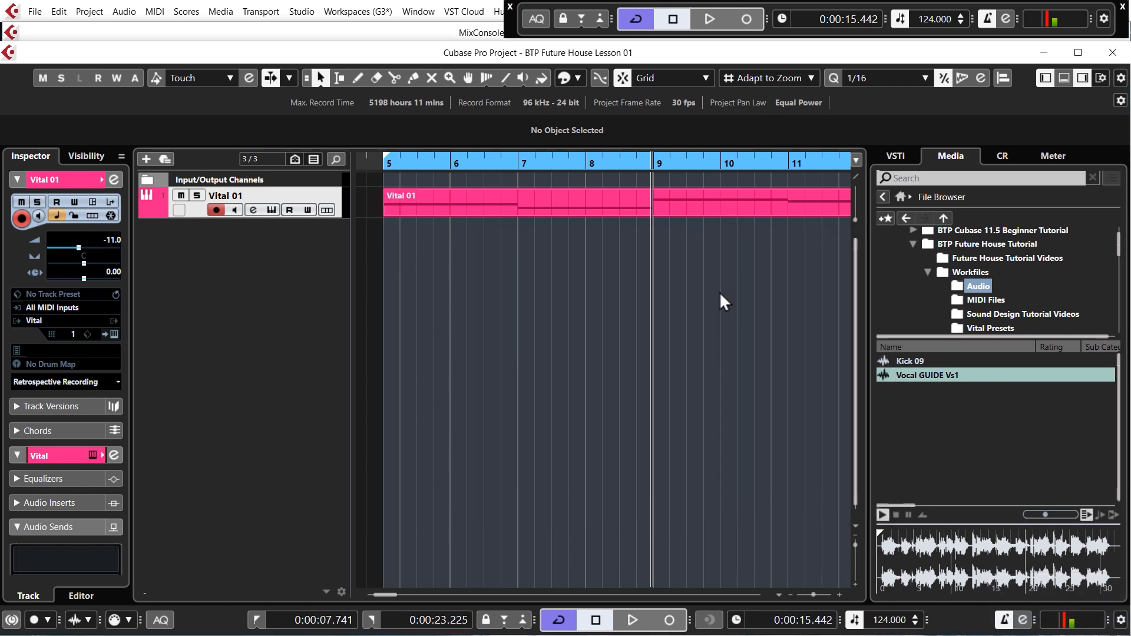
- Audition the guide vocal with the pad and set the Vocal GUIDE Vs1 track volume to -8.54 dB
key("space")
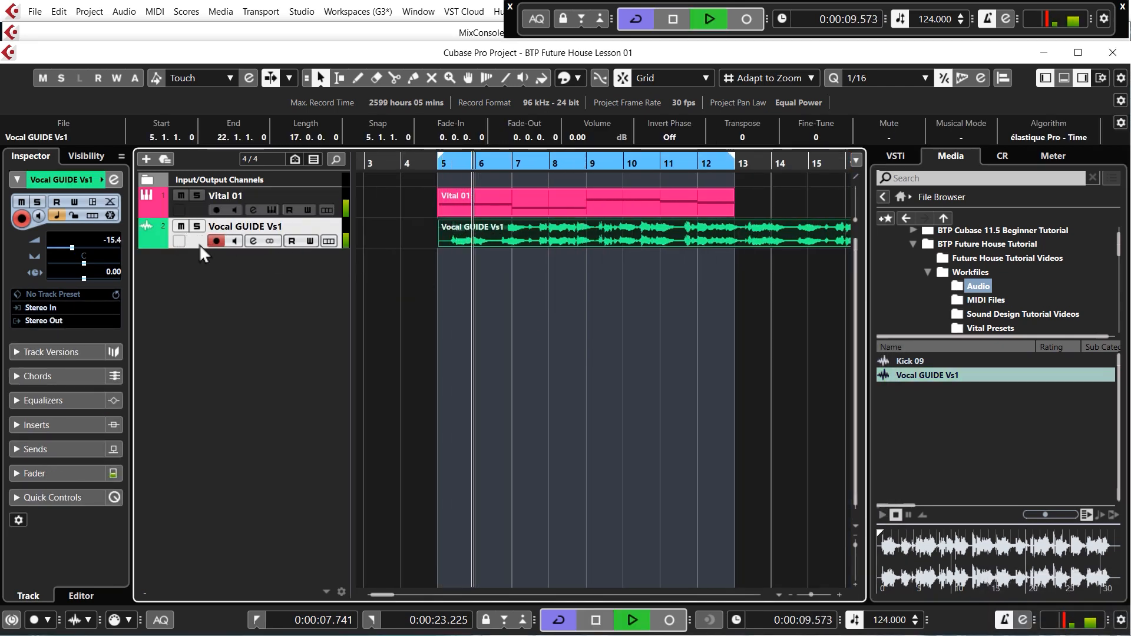
left_click_drag(109, 237, 115, 203)
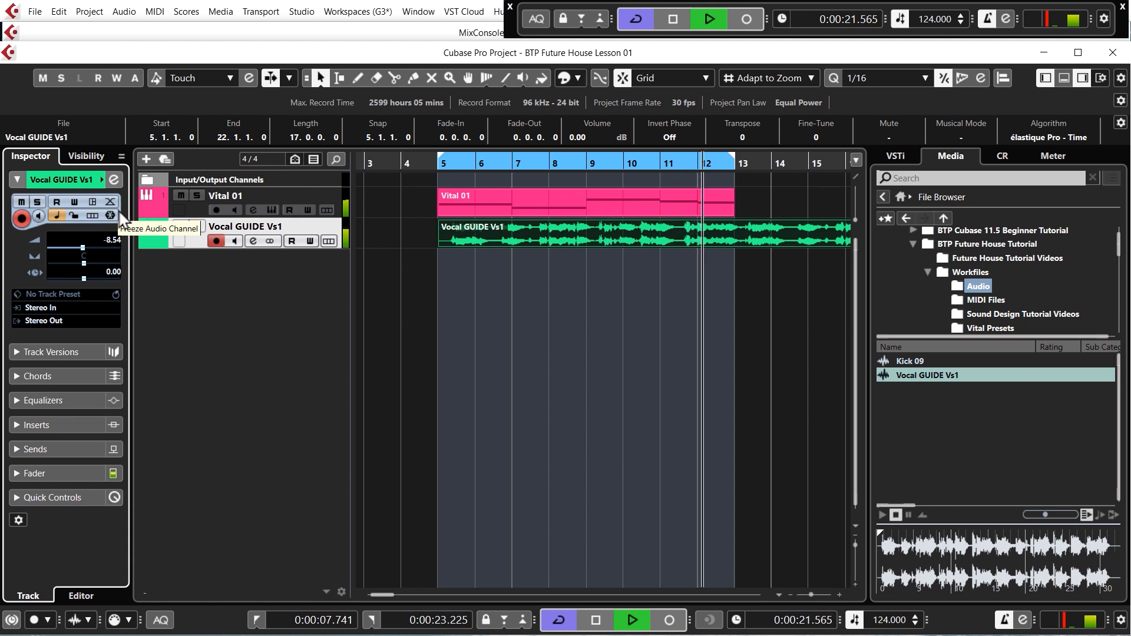
key("space")
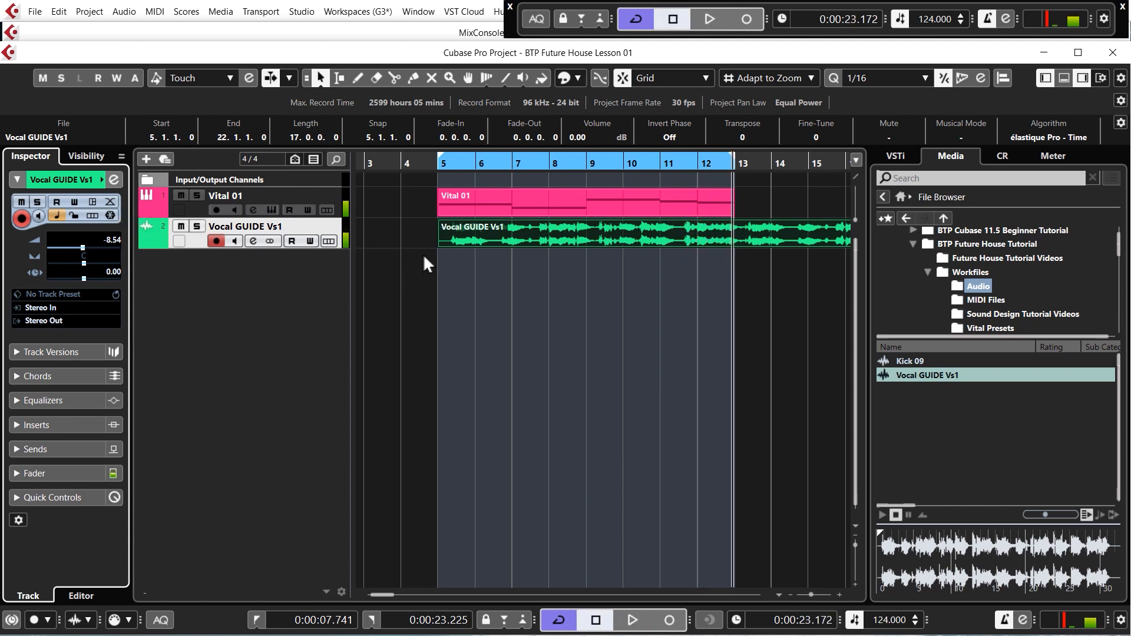
- Duplicate the Vital 01 part to bar 13 and extend the cycle range to bar 21
key("g")
left_click_drag(472, 204, 635, 209)
left_click_drag(597, 159, 760, 175)
left_click(613, 239)
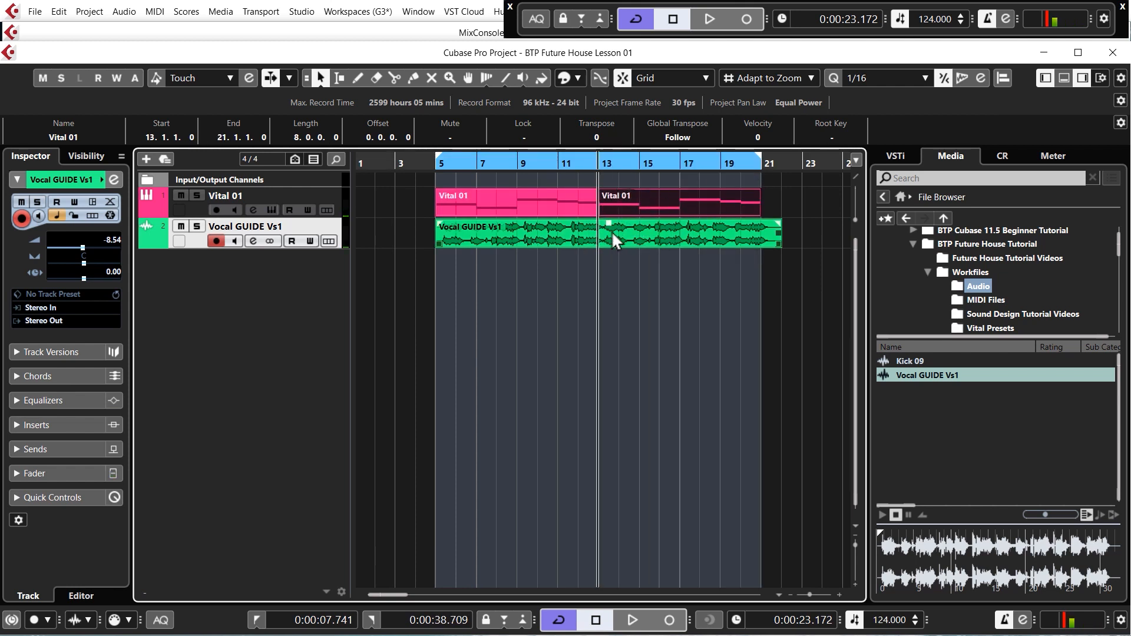
- Clear the selection and play the pad and guide vocal together from bar 13
left_click(673, 264)
key("space")
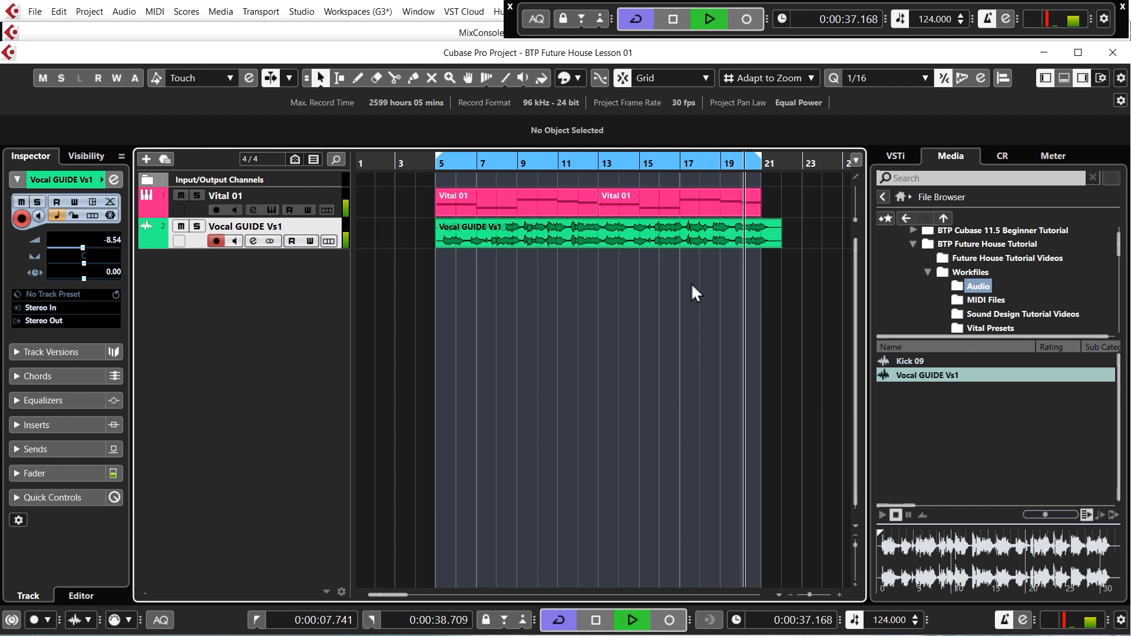
key("space")
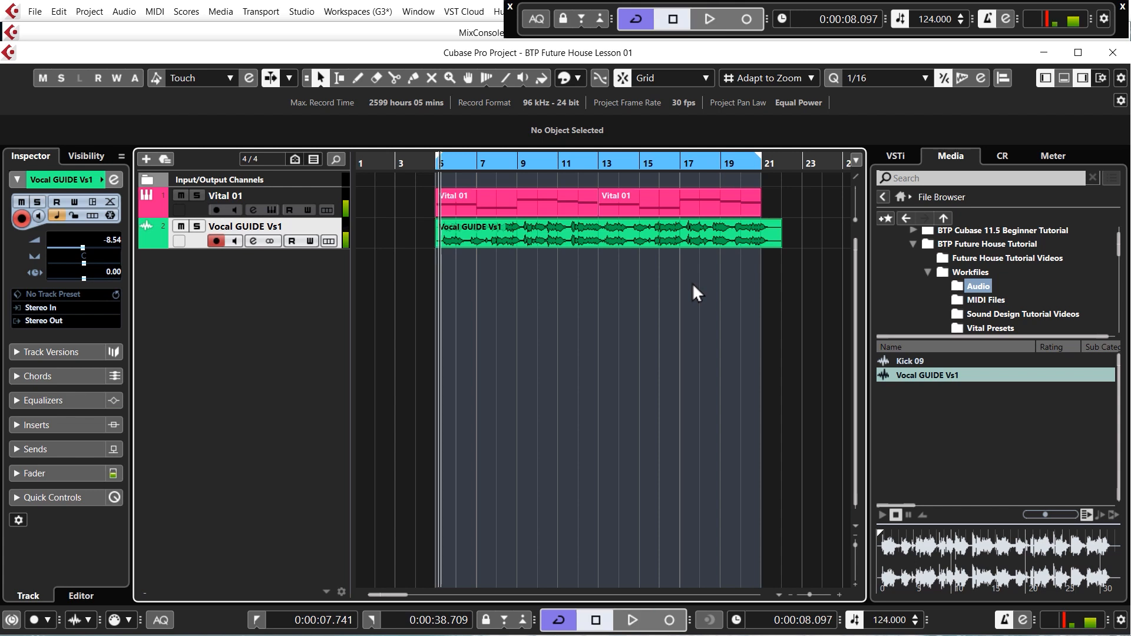